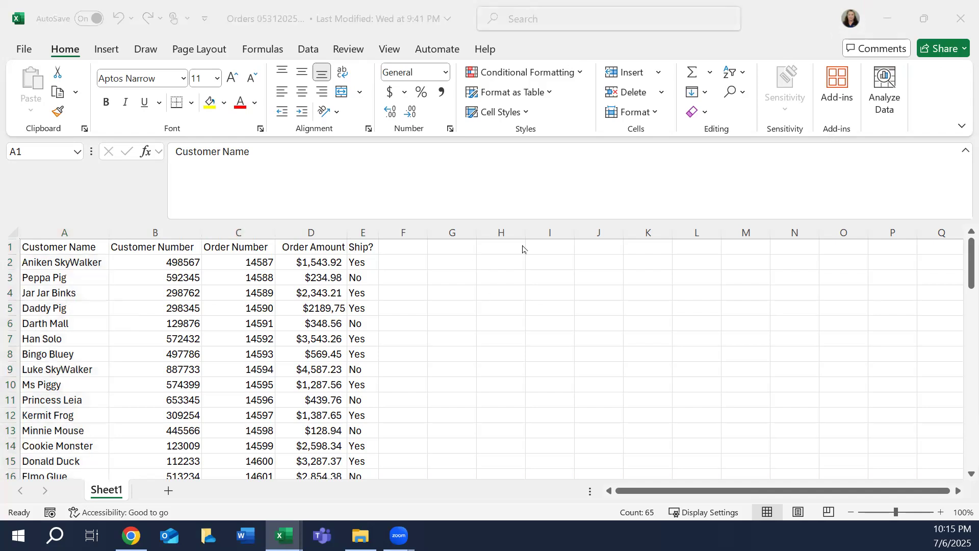
click(440, 261)
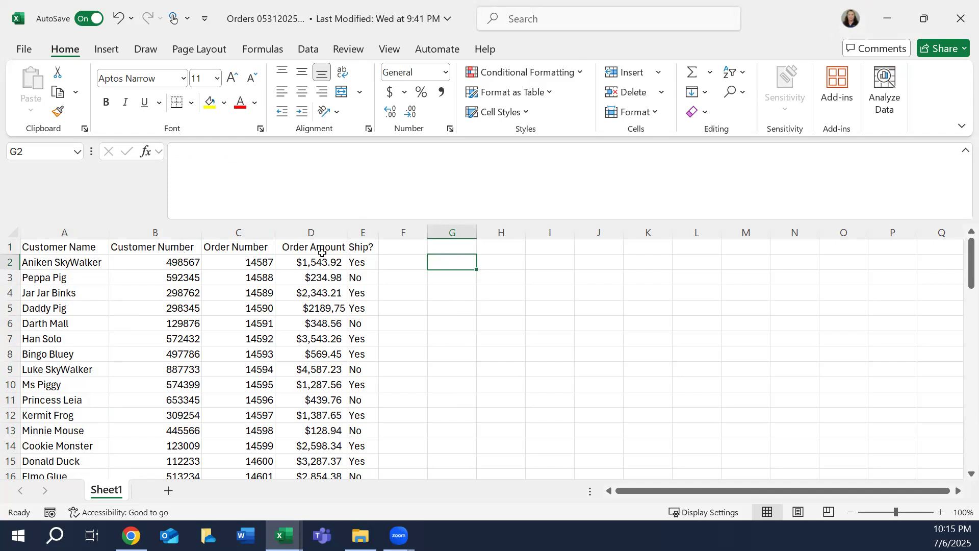
click(312, 230)
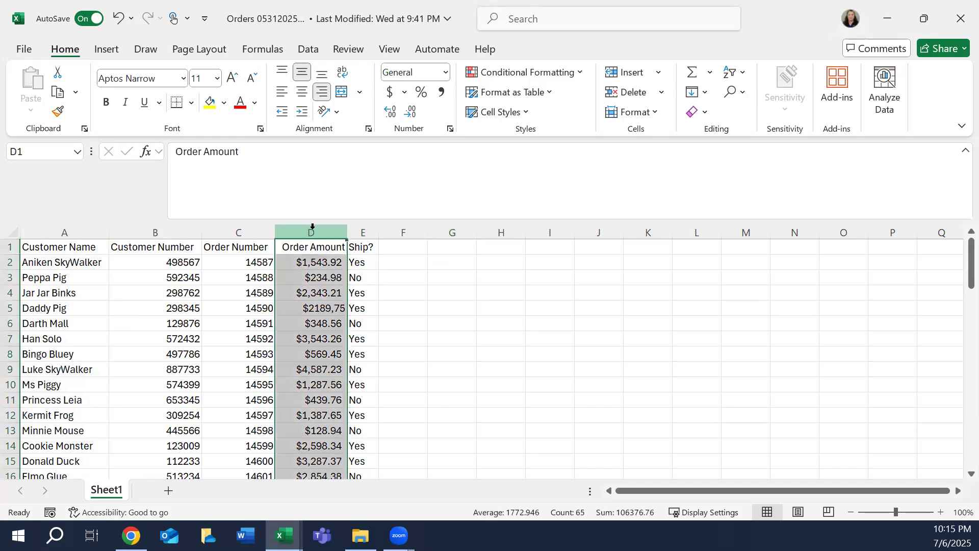
click(400, 257)
click(458, 267)
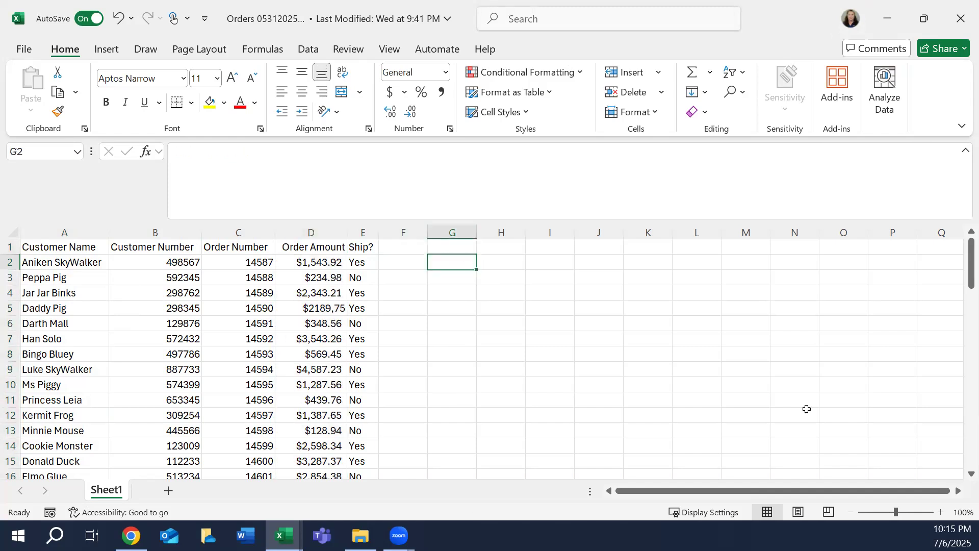
Enter the headings "Customer Tier" in cell G3 and "Low Amount" in cell H3.
click(447, 278)
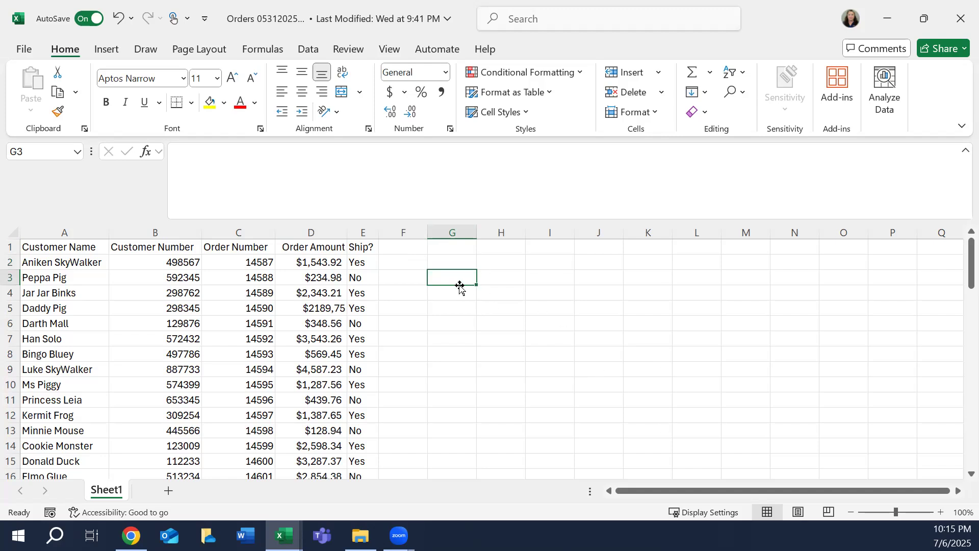
text(Cu)
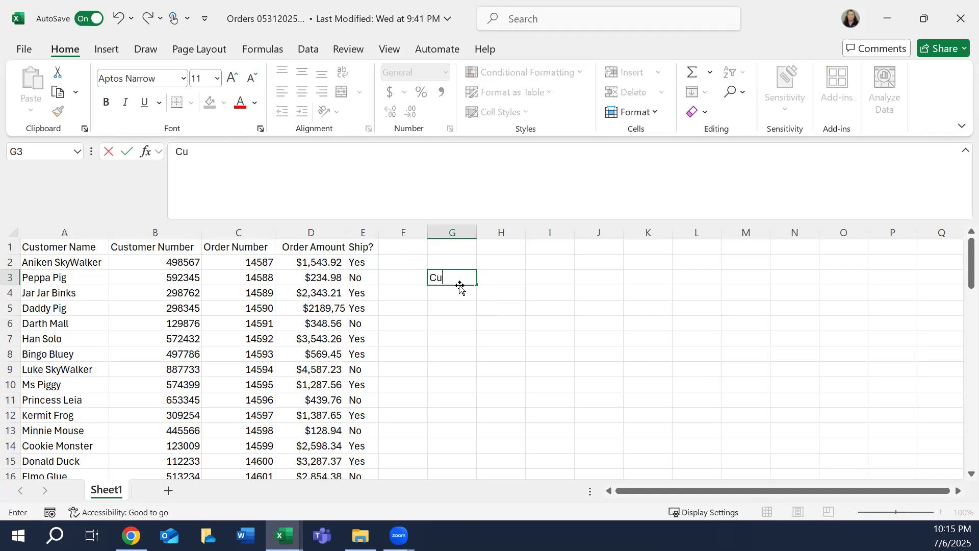
text(stomer Tier)
key(Tab)
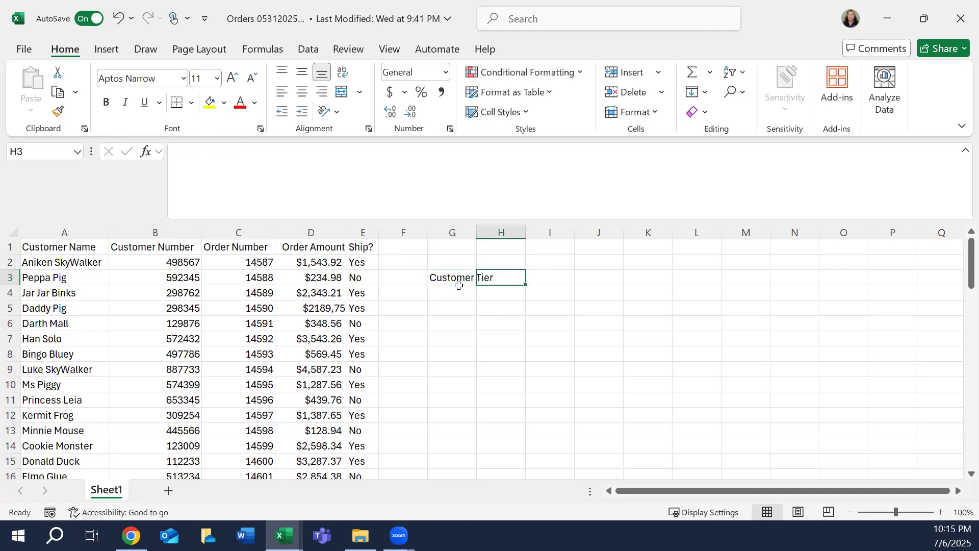
text(Low AMoun)
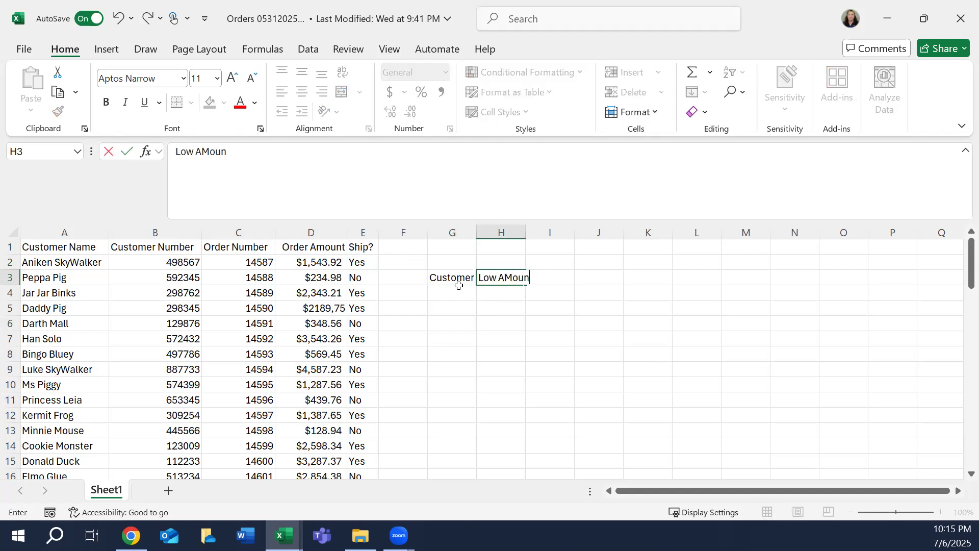
key(BackSpace)
key(BackSpace)
text(mount)
key(Tab)
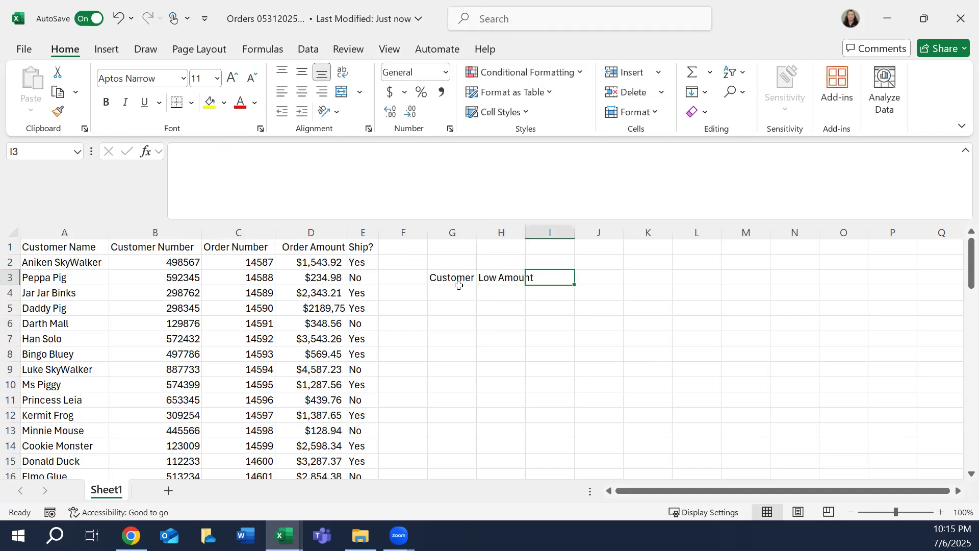
Enter "BIN" in cell I2 and the heading "High Amount" below it in cell I3.
click(542, 260)
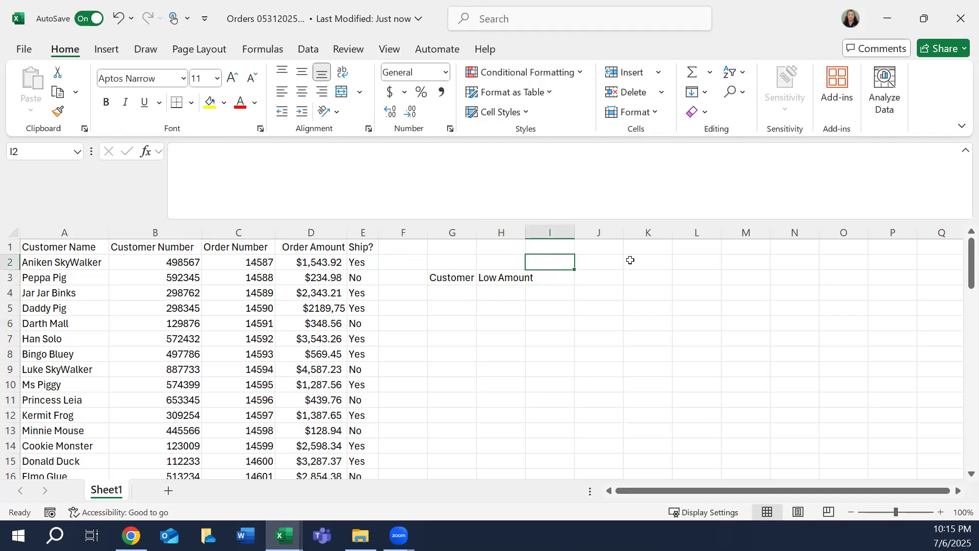
text(BIN)
key(Return)
text(High Amount)
key(Tab)
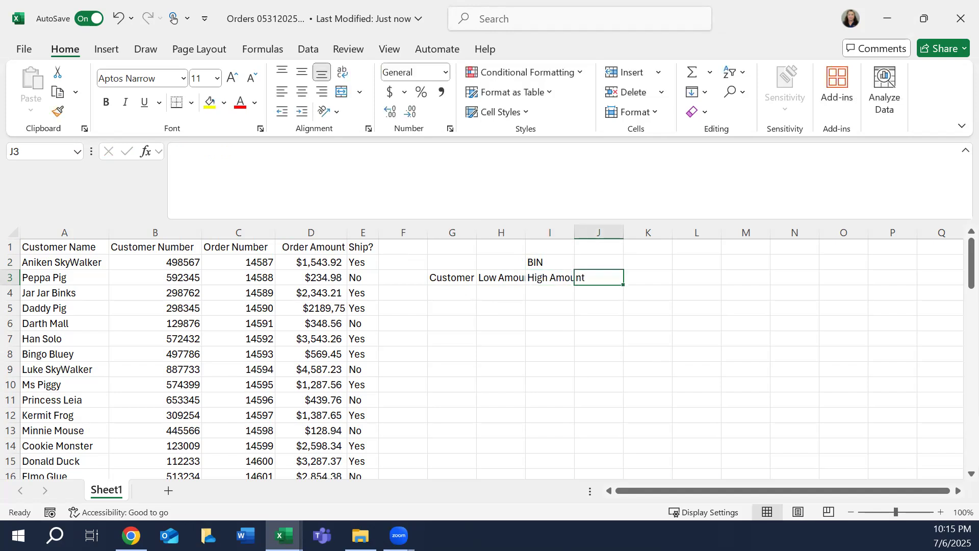
Widen columns G, H and I so that their headings fit fully within their cells.
drag(577, 232, 592, 232)
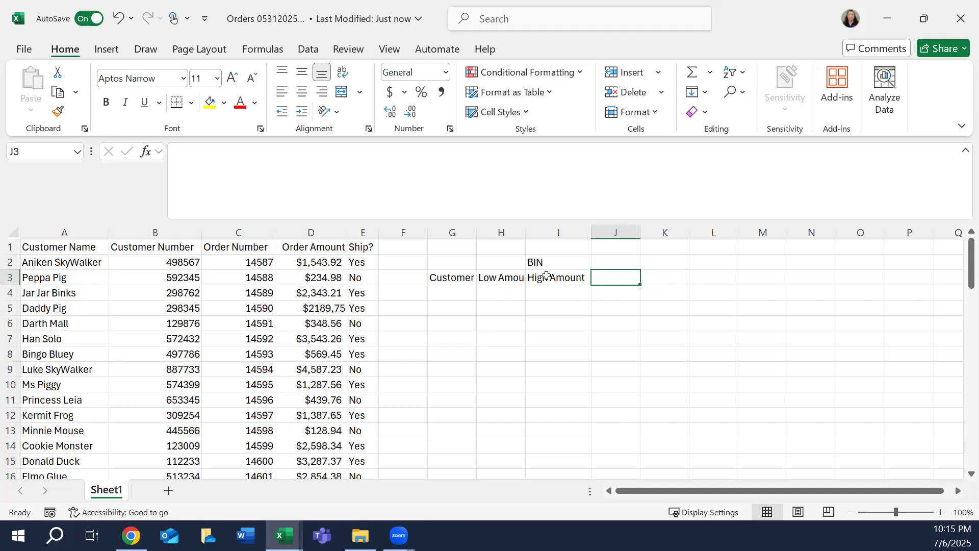
drag(478, 233, 500, 233)
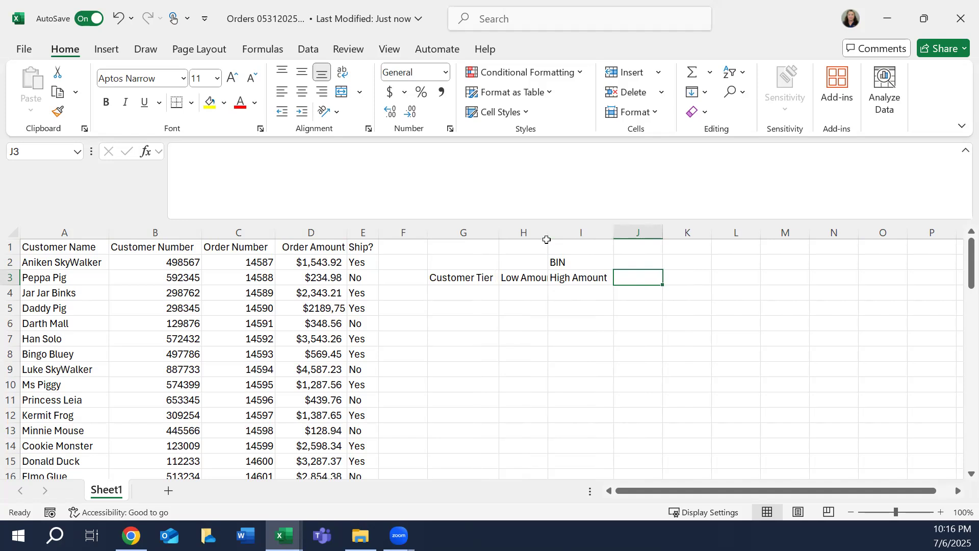
drag(548, 234, 562, 234)
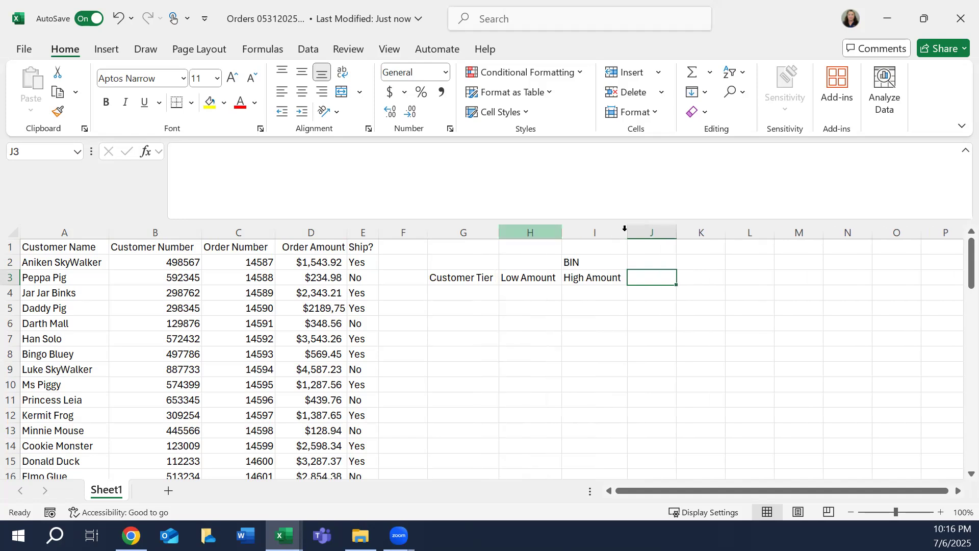
Make the tier table headings in cells G2:I3 bold.
click(599, 263)
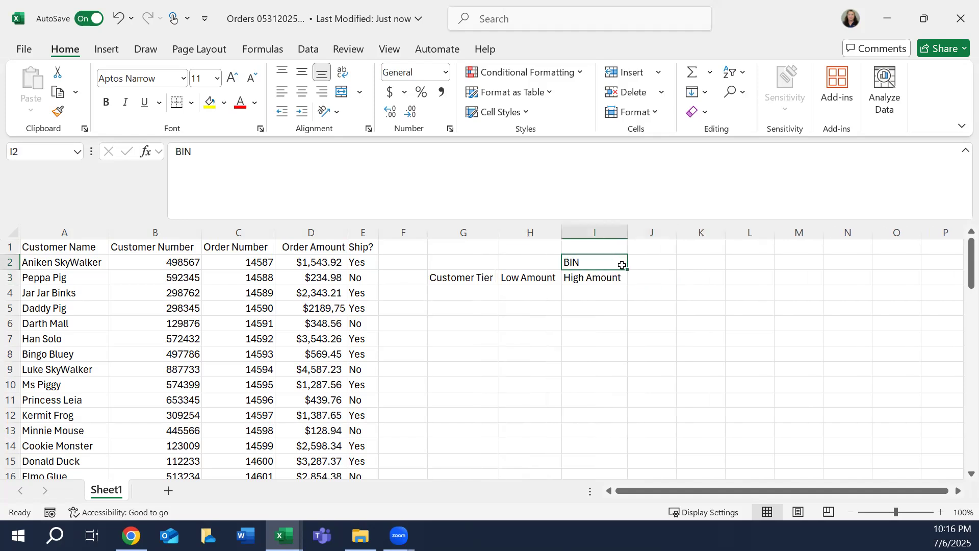
click(448, 275)
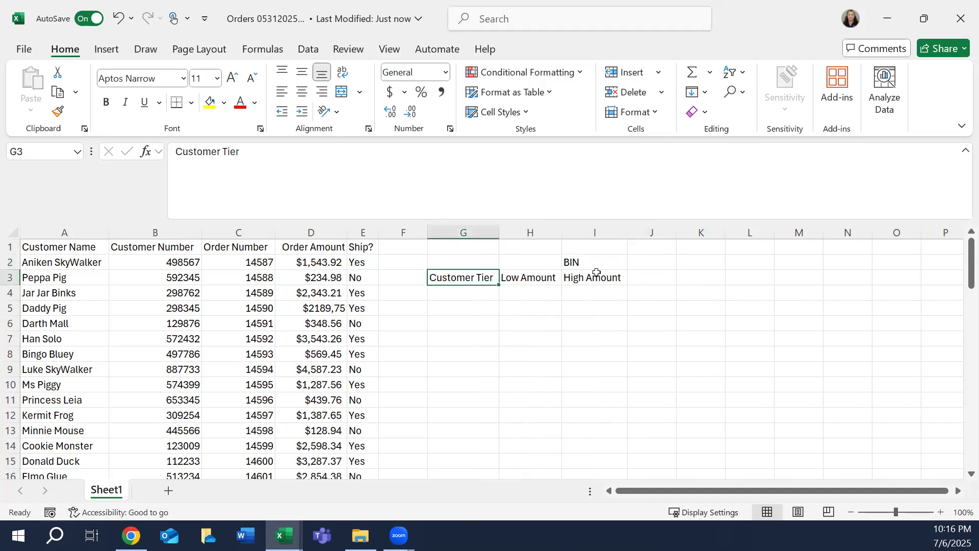
shift+click(595, 265)
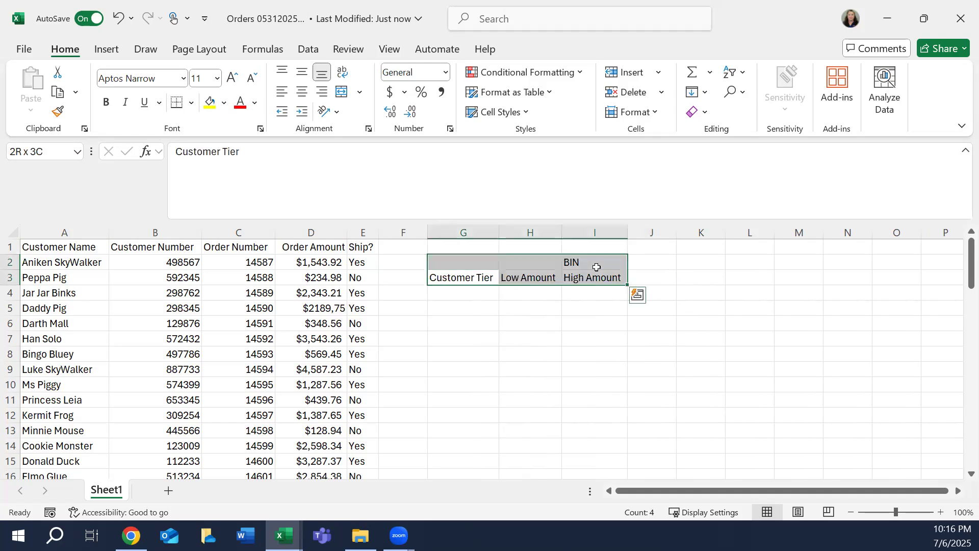
click(105, 102)
Fill the BIN and High Amount heading cells, I2:I3, with yellow.
click(587, 262)
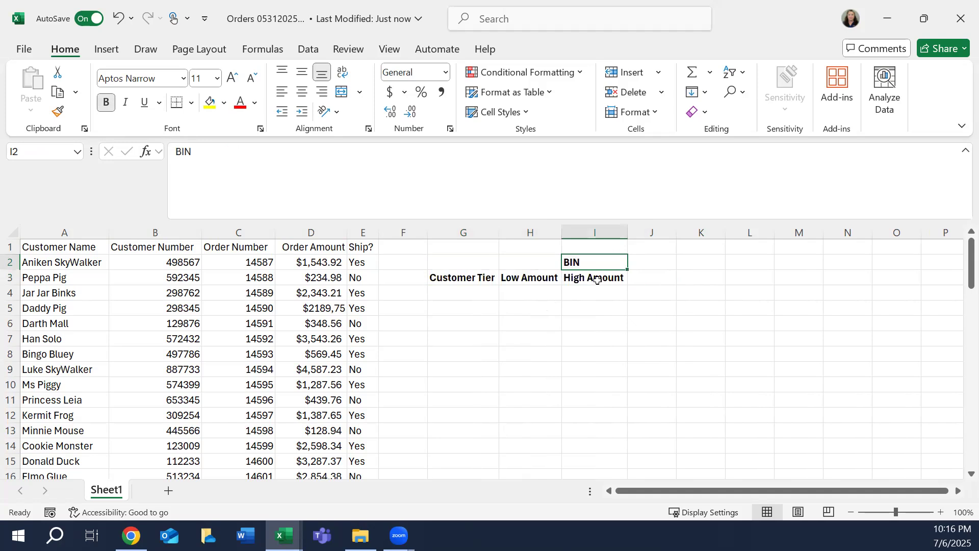
shift+click(595, 278)
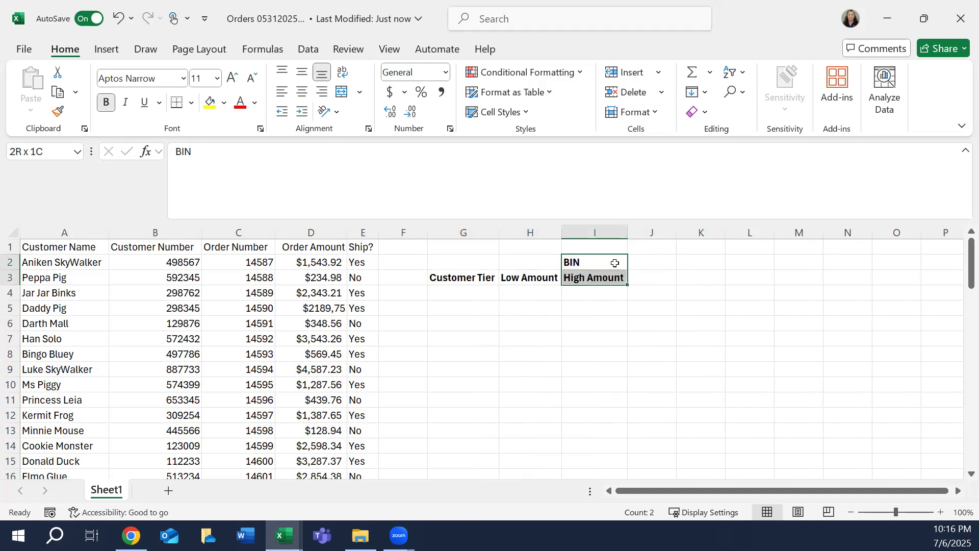
click(210, 102)
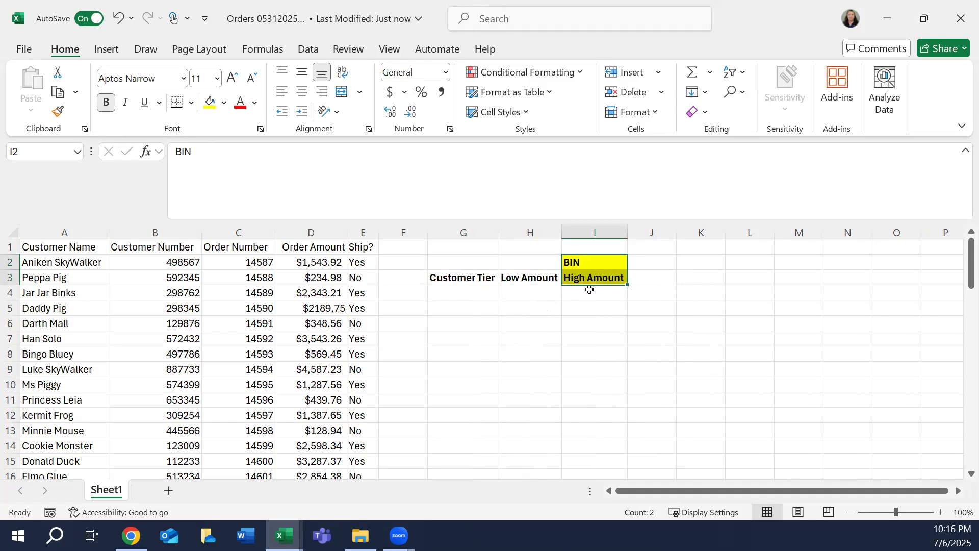
Format columns H and I as Currency with two decimal places and the $ symbol.
click(521, 290)
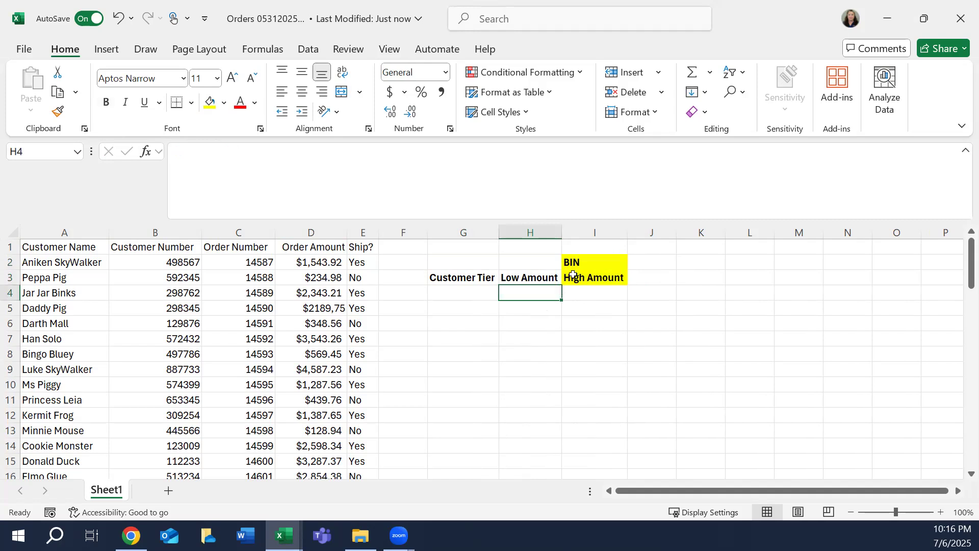
click(528, 231)
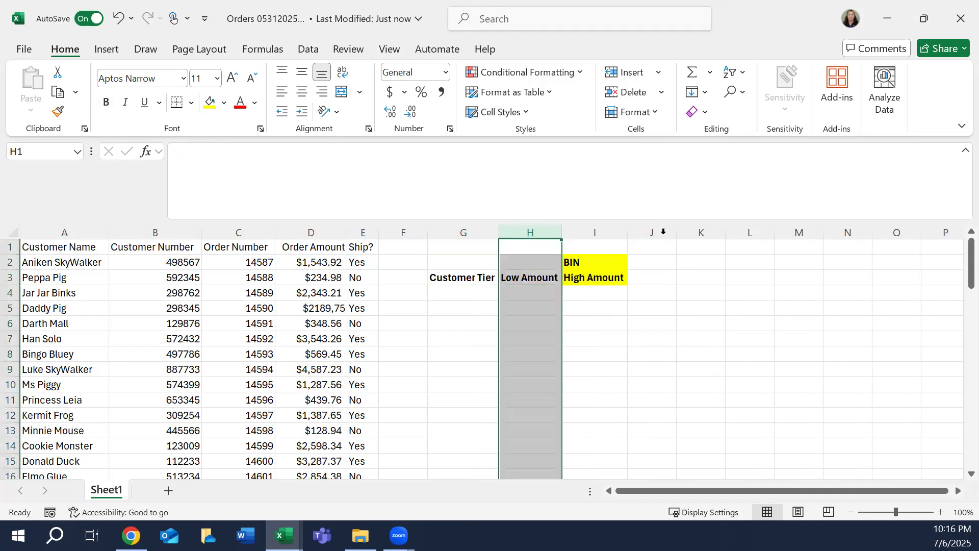
shift+click(601, 229)
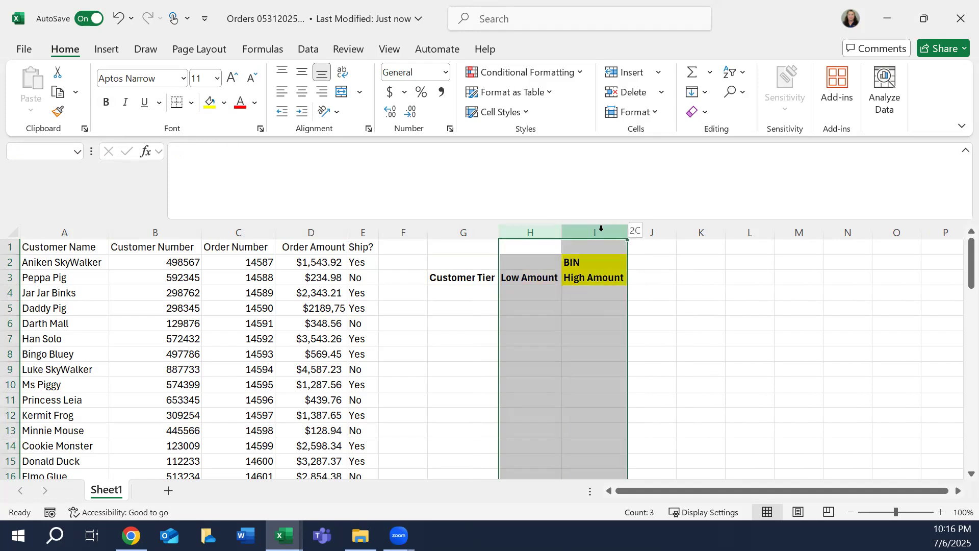
right_click(578, 300)
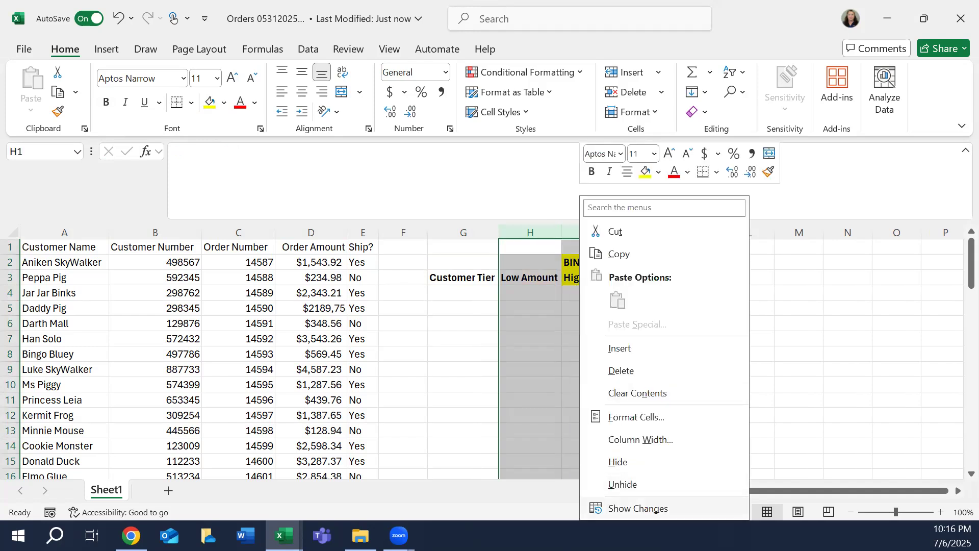
key(Escape)
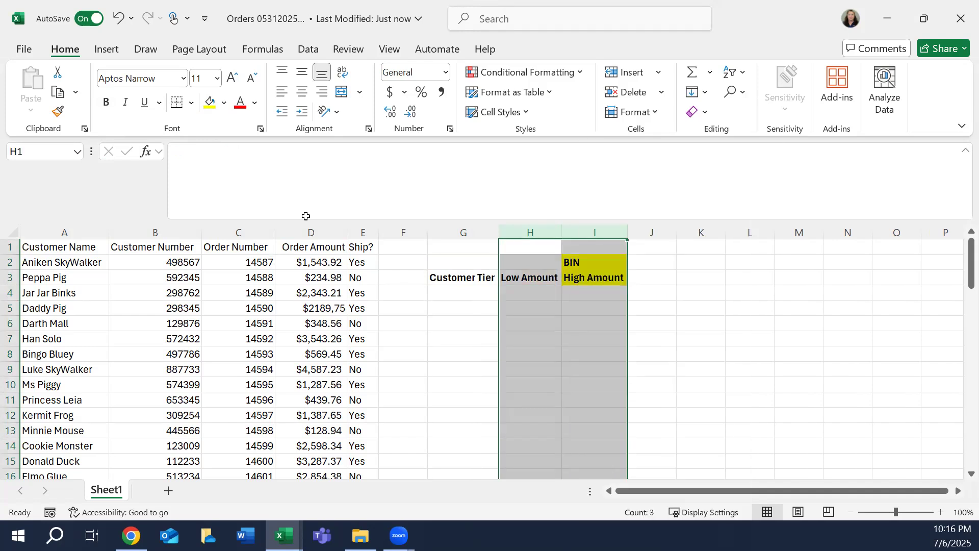
key(ctrl+1)
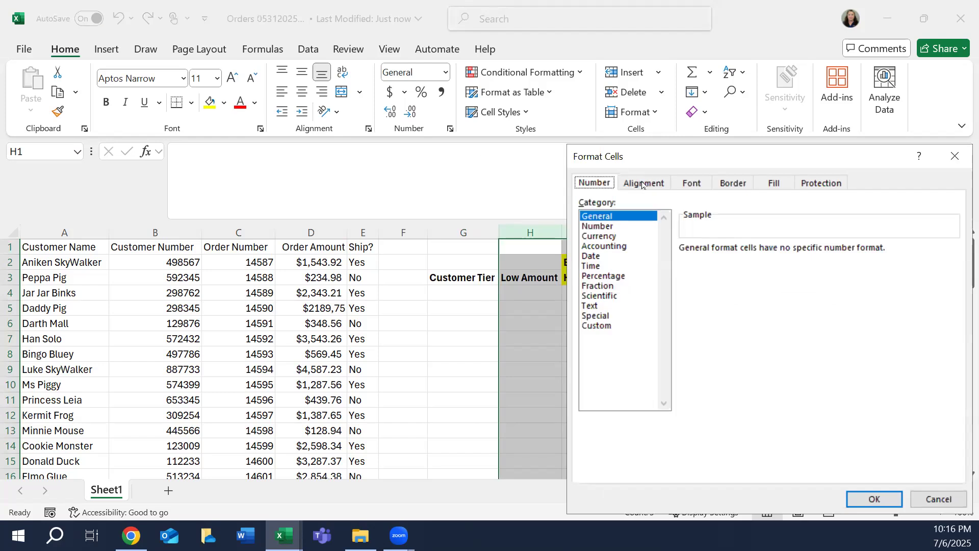
click(604, 236)
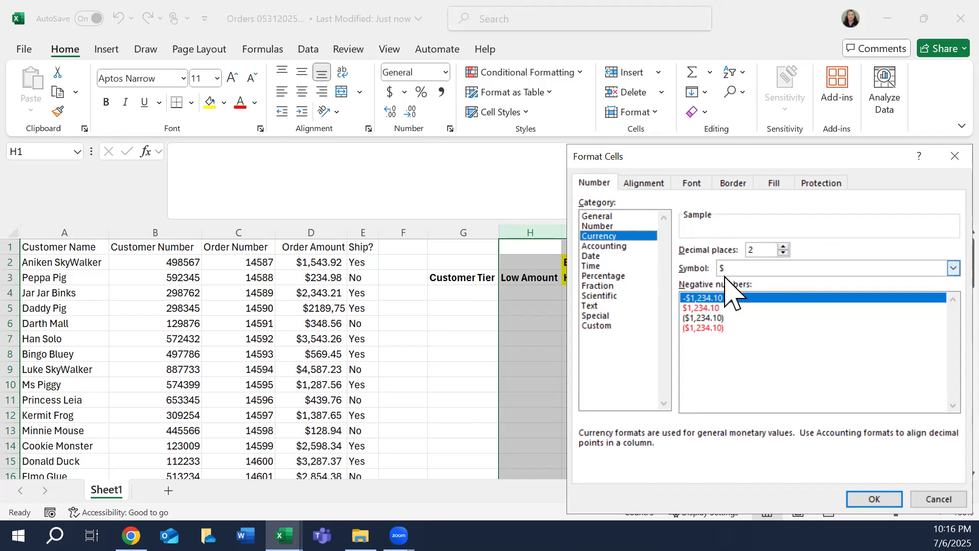
click(874, 498)
Add the Silver tier in row 4 with a low amount of 1 and a high amount of 499.99.
click(525, 290)
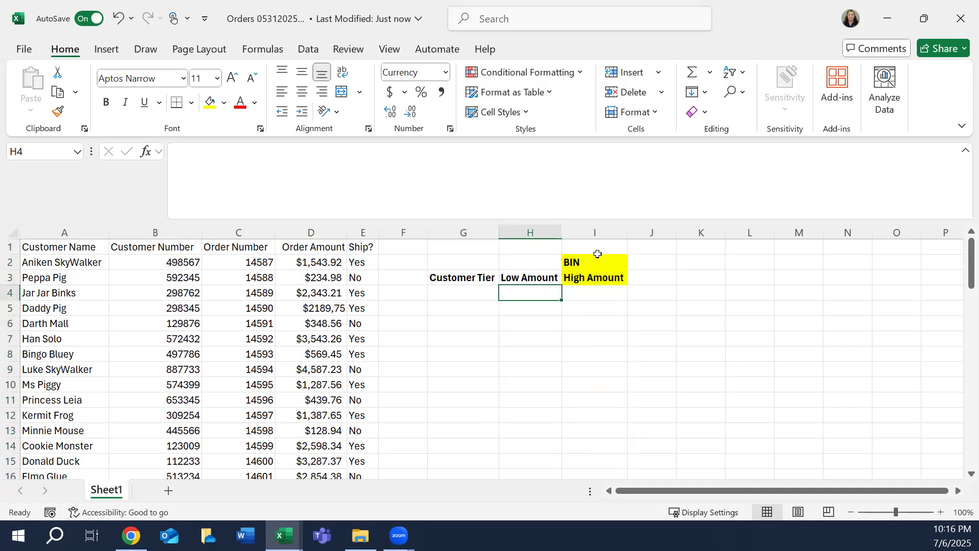
click(452, 292)
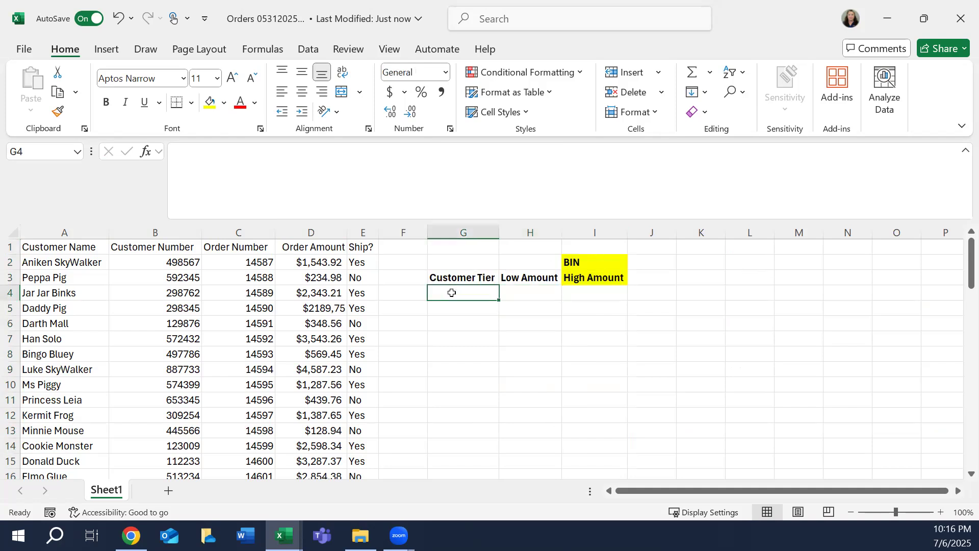
text(Silver)
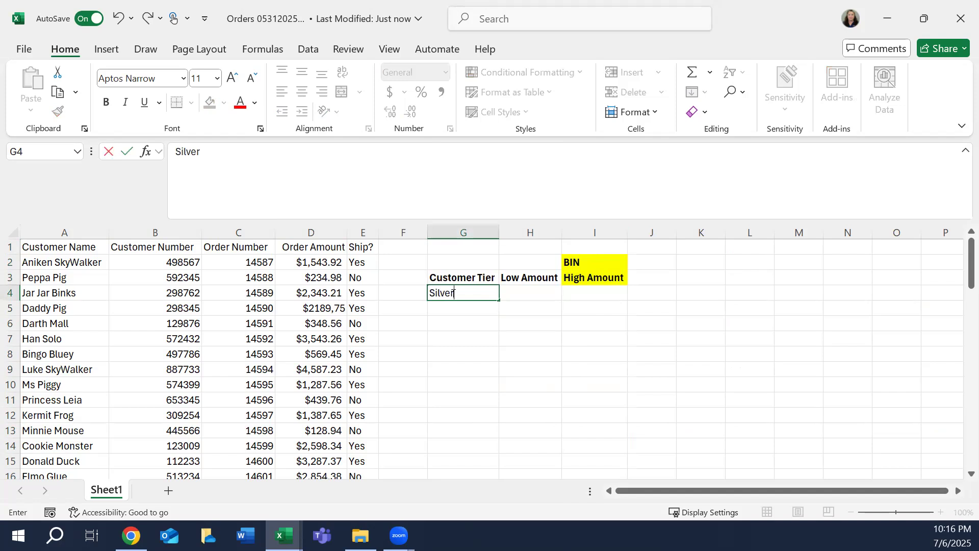
key(Tab)
text(1)
key(Tab)
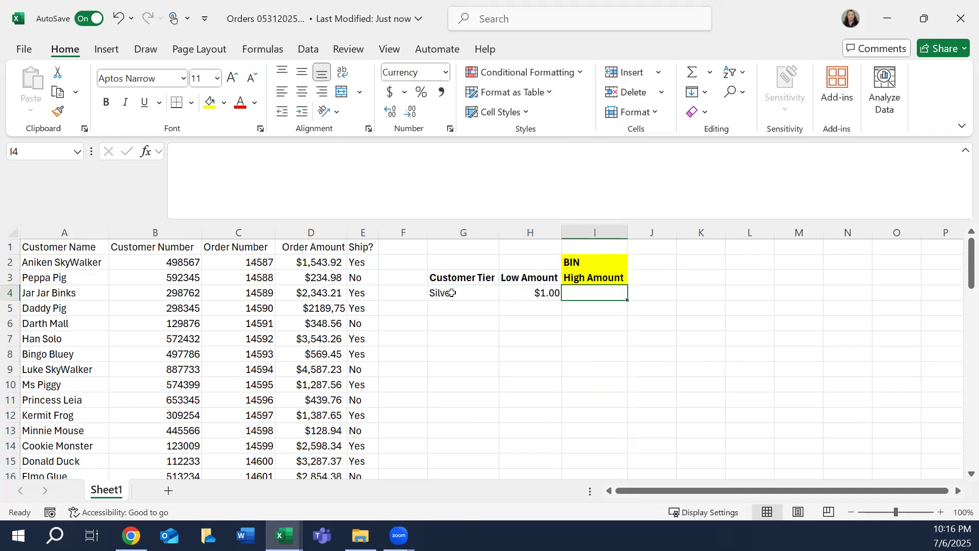
text(499.)
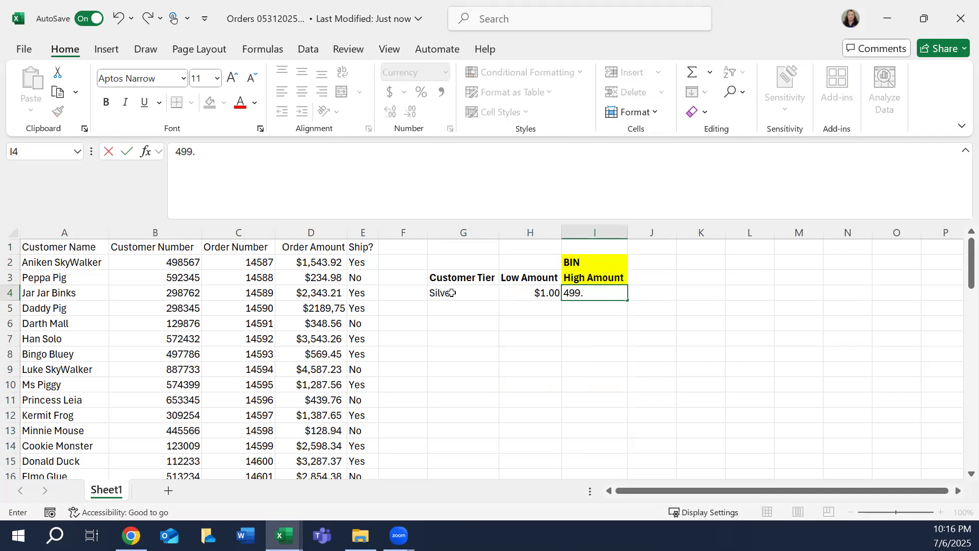
text(99)
key(Return)
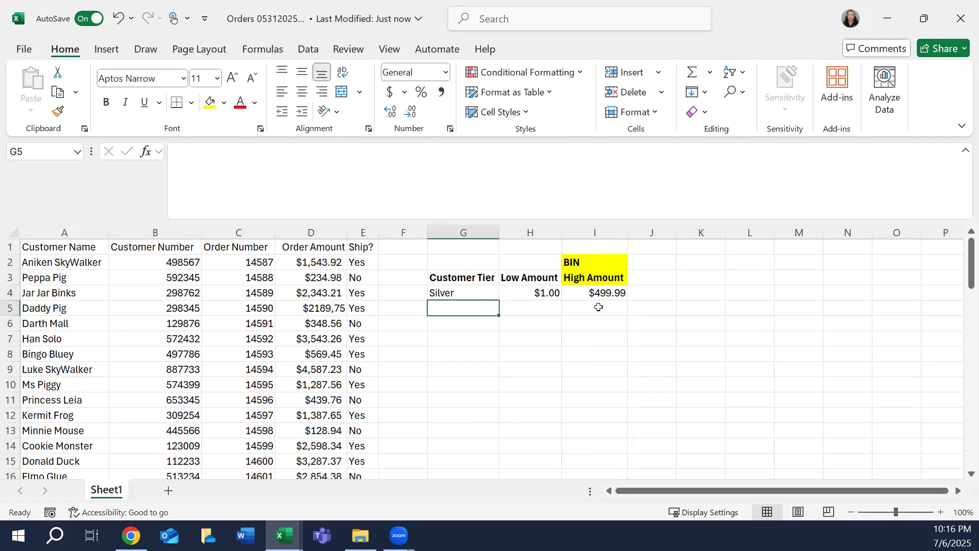
Add the Bronze tier in row 5 with a low amount of 500 and a high amount of 1999.99.
text(Bronze)
key(Tab)
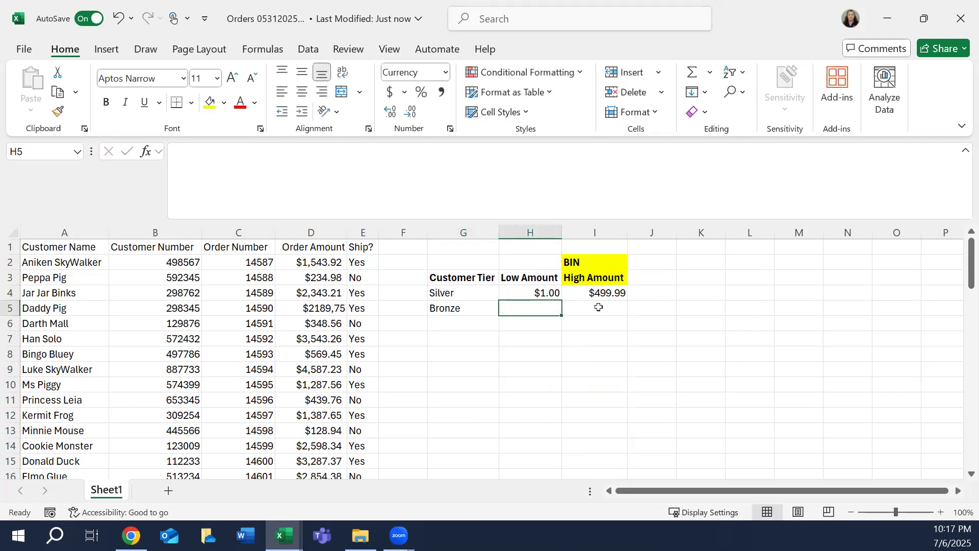
text(500)
key(Tab)
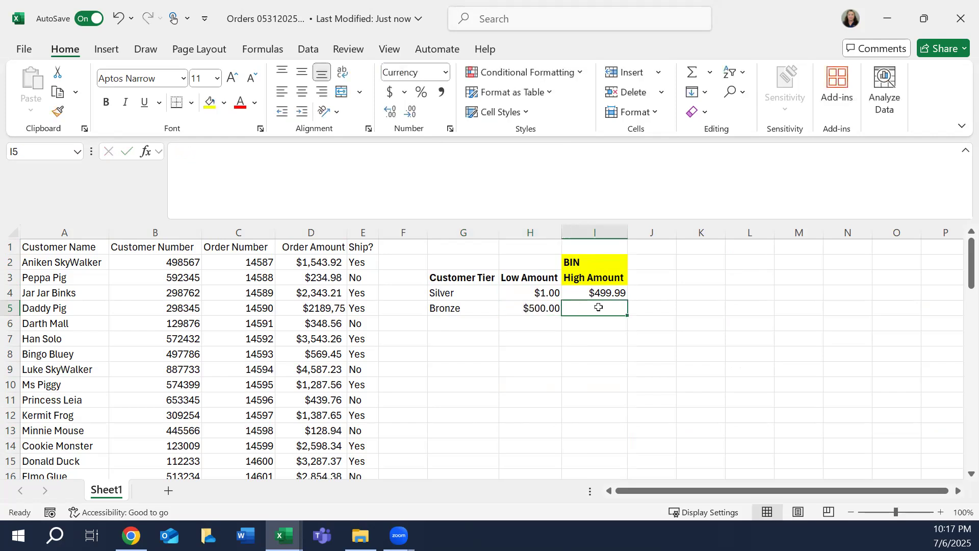
text(1999)
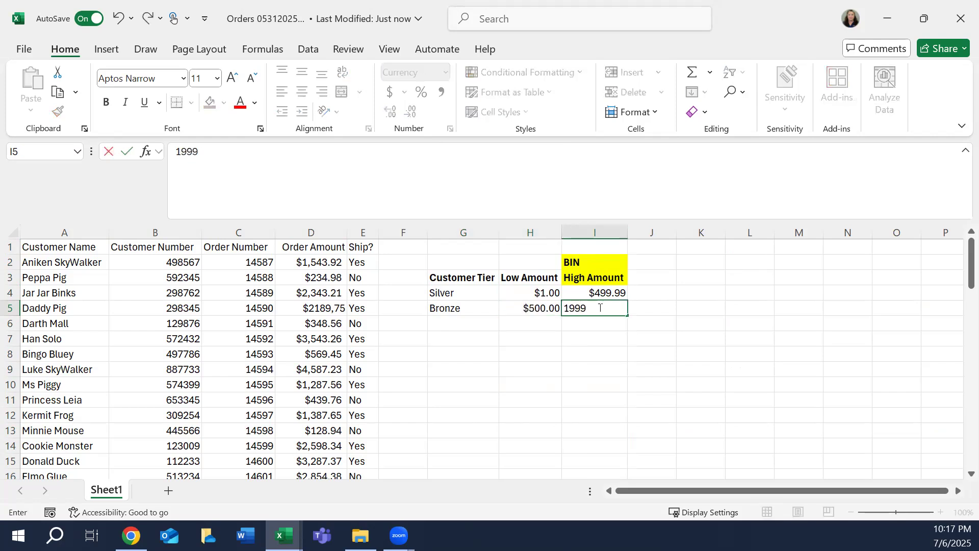
text(.99)
click(453, 324)
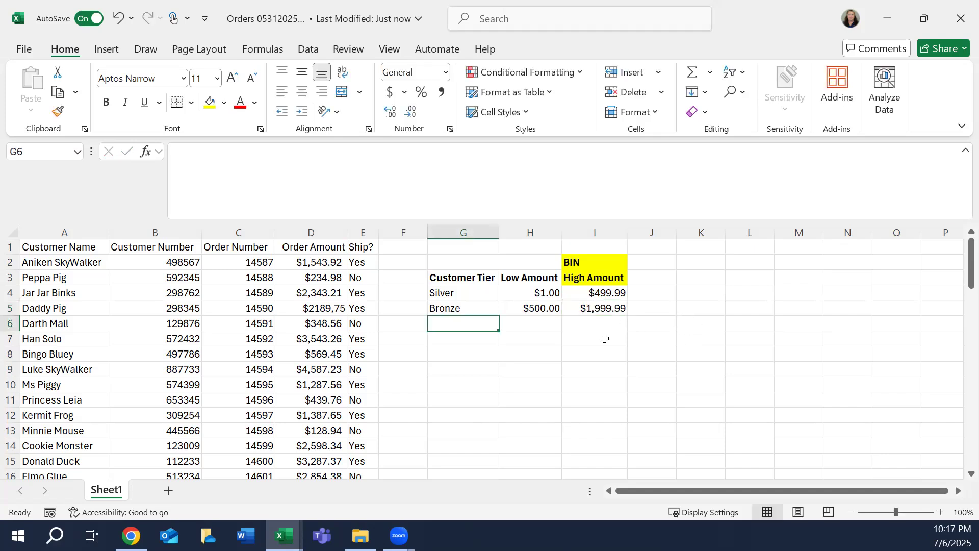
Add the Gold tier in row 6 with a low amount of 2000 and a high amount of 2999.99.
text(Gold)
key(Tab)
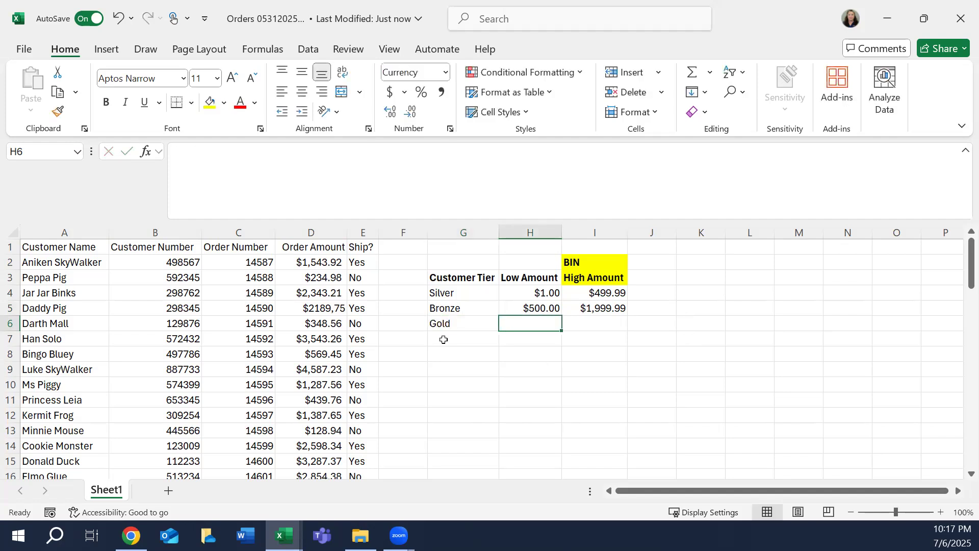
text(2000)
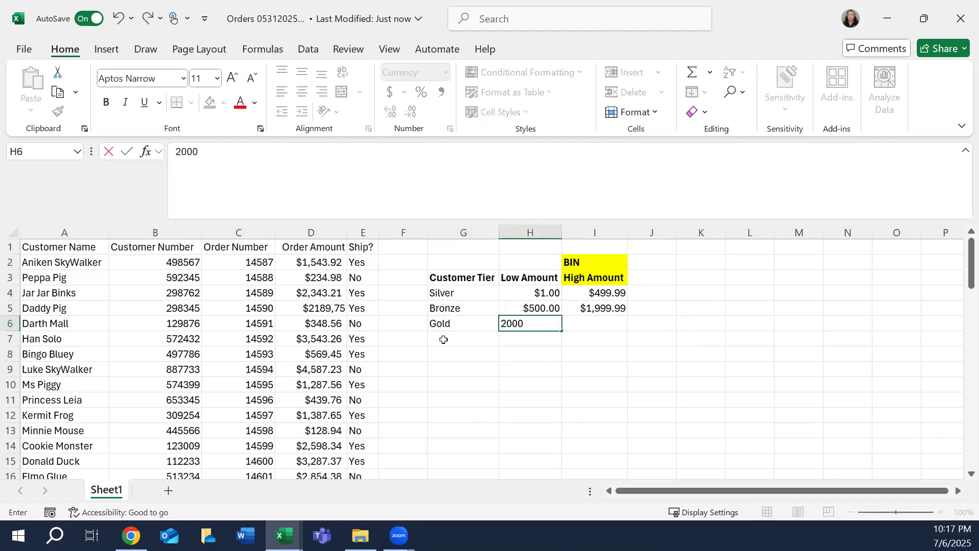
key(Tab)
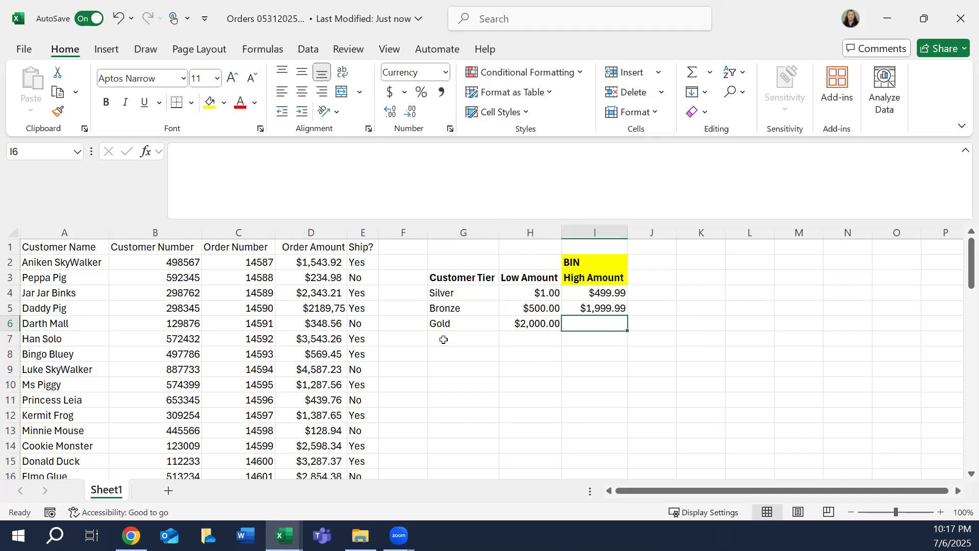
text(2999)
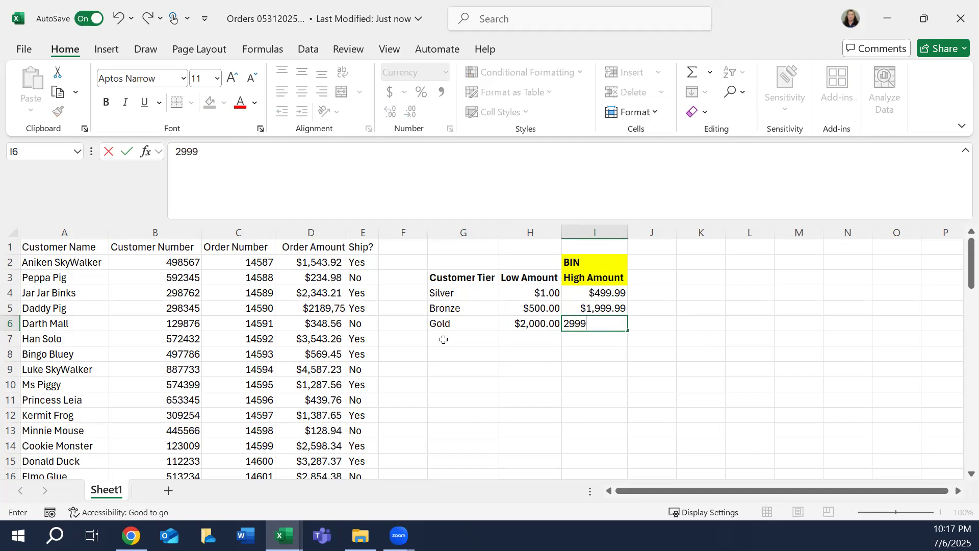
text(.99)
click(439, 338)
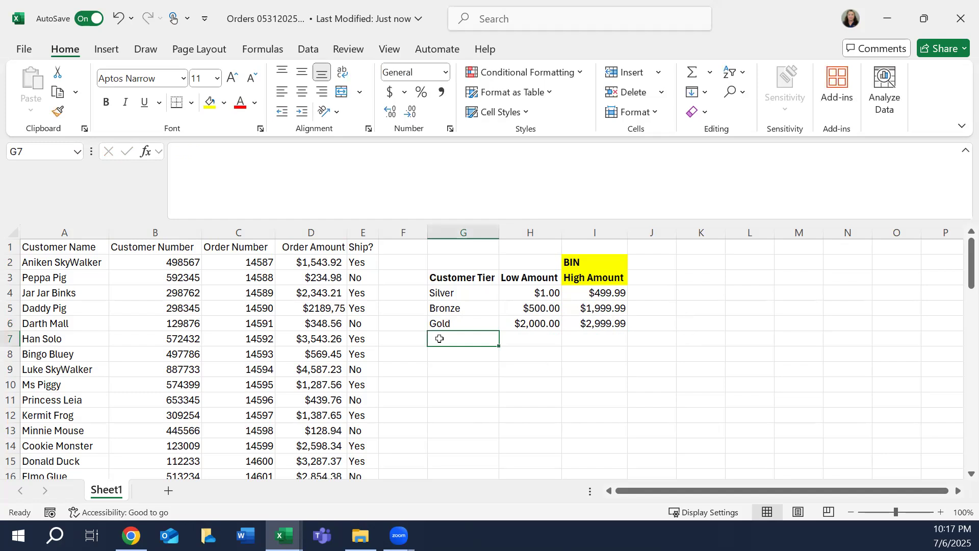
Add the Platinum tier in row 7 with a low amount of 3000 and a high amount of 3999.99.
text(Platinum)
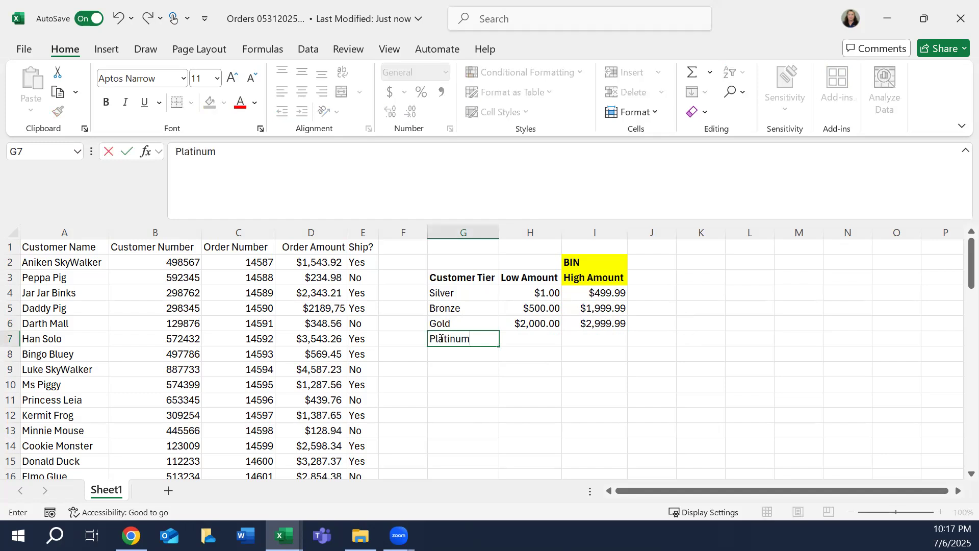
key(Tab)
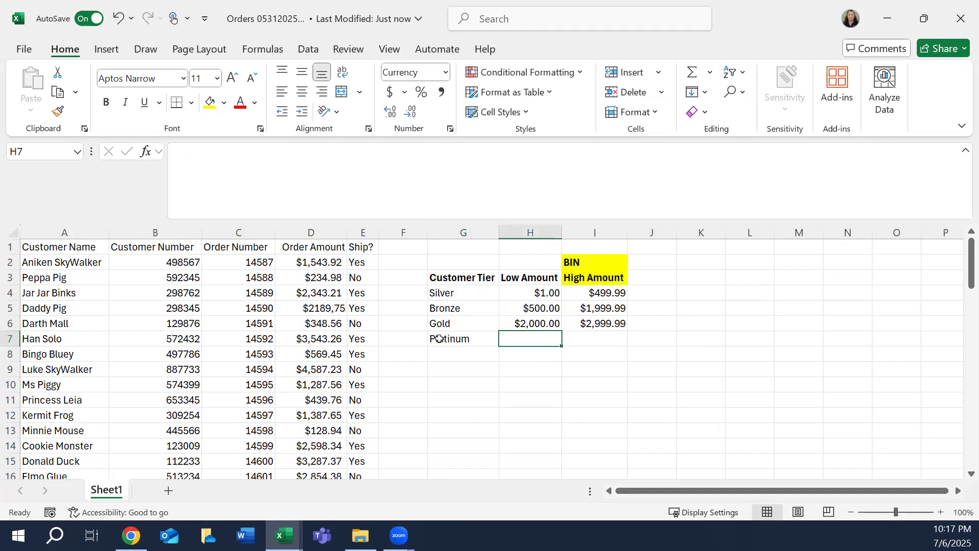
text(3000)
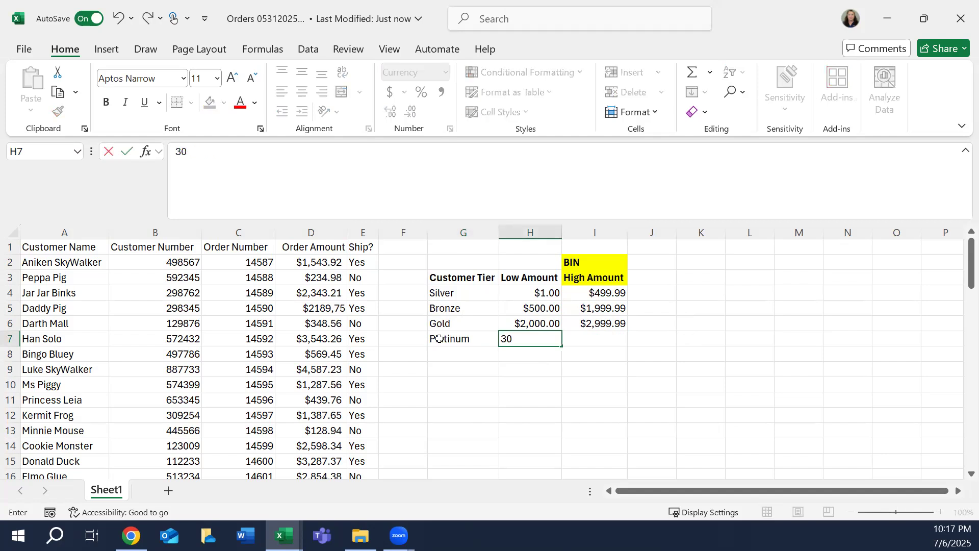
key(Tab)
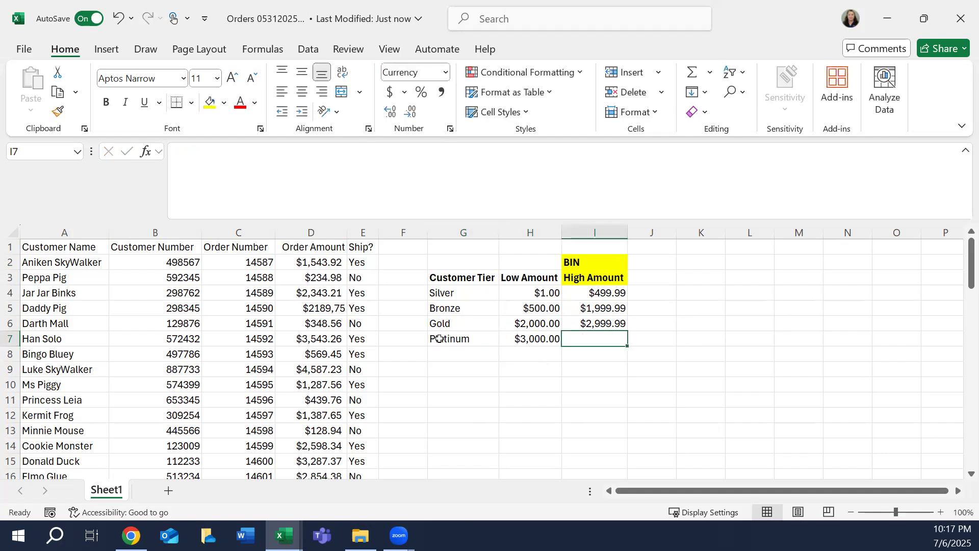
text(399)
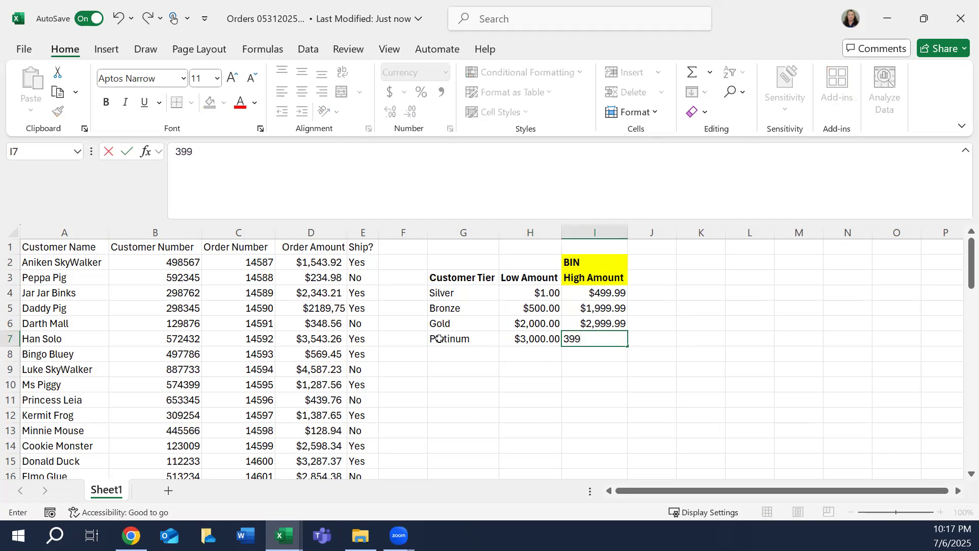
text(9.99)
click(448, 354)
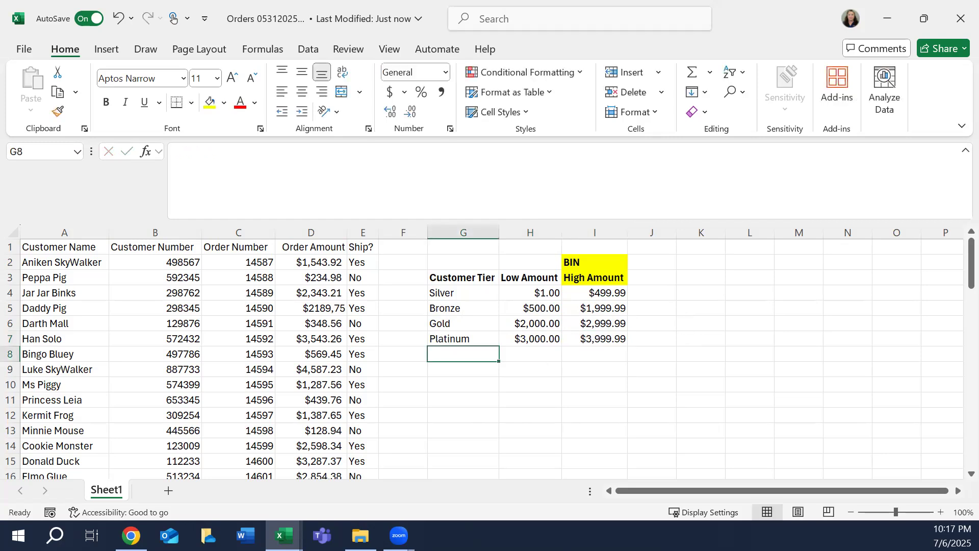
Add the Titanium tier in row 8 with a low amount of 4,000 and a high amount of 5000.
text(Titanium)
key(Tab)
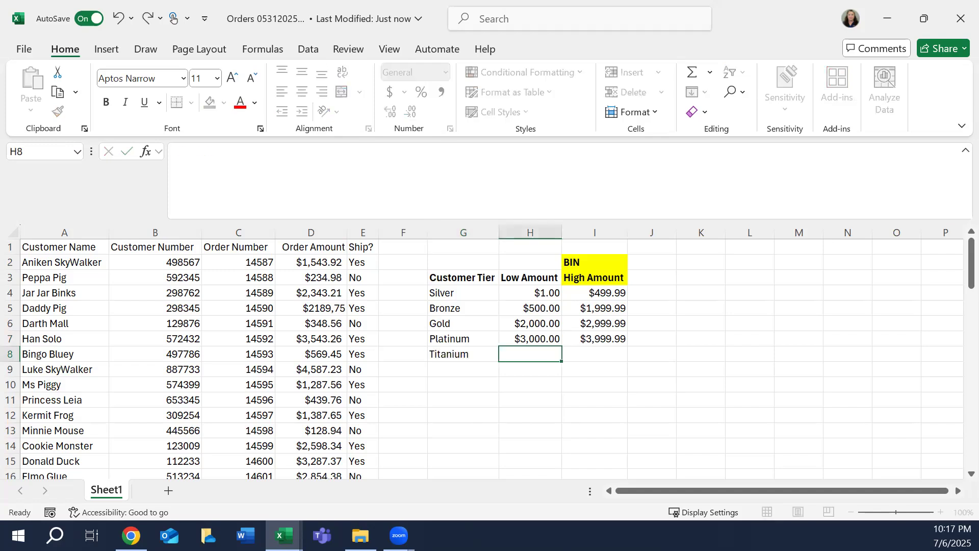
text(4,00)
text(00)
key(Tab)
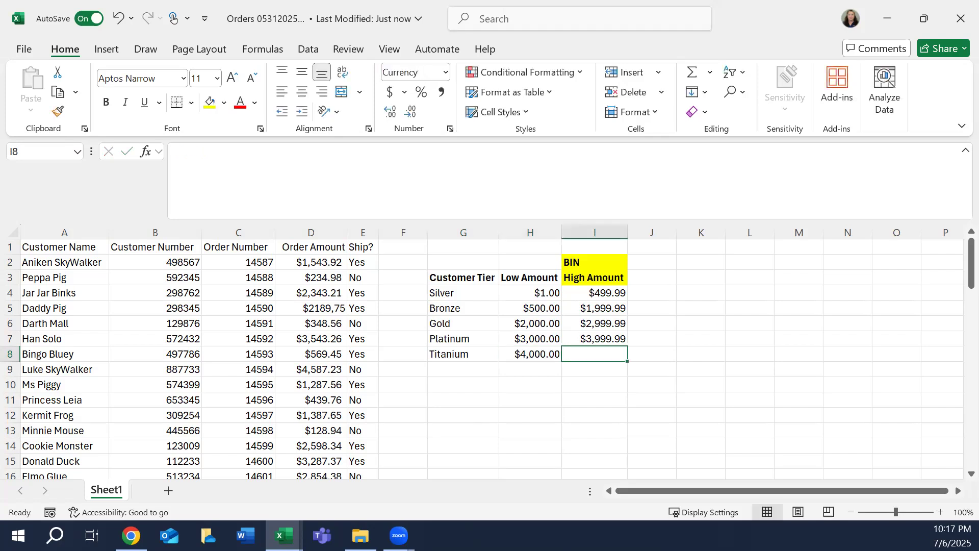
text(5000)
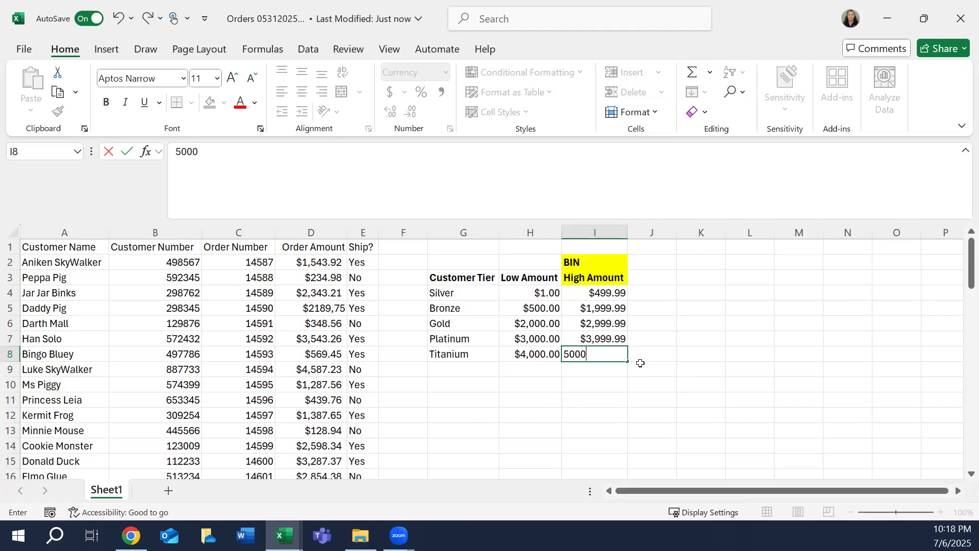
click(604, 367)
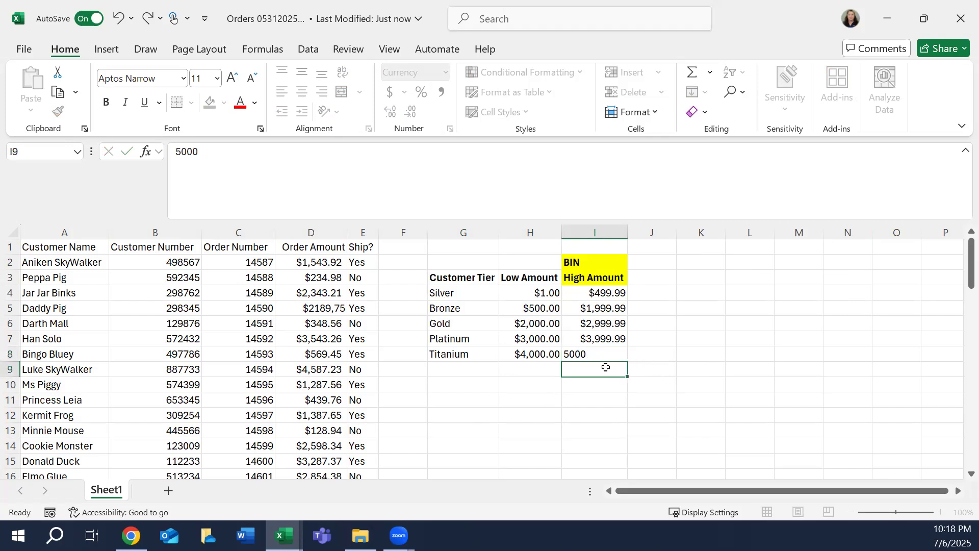
click(638, 368)
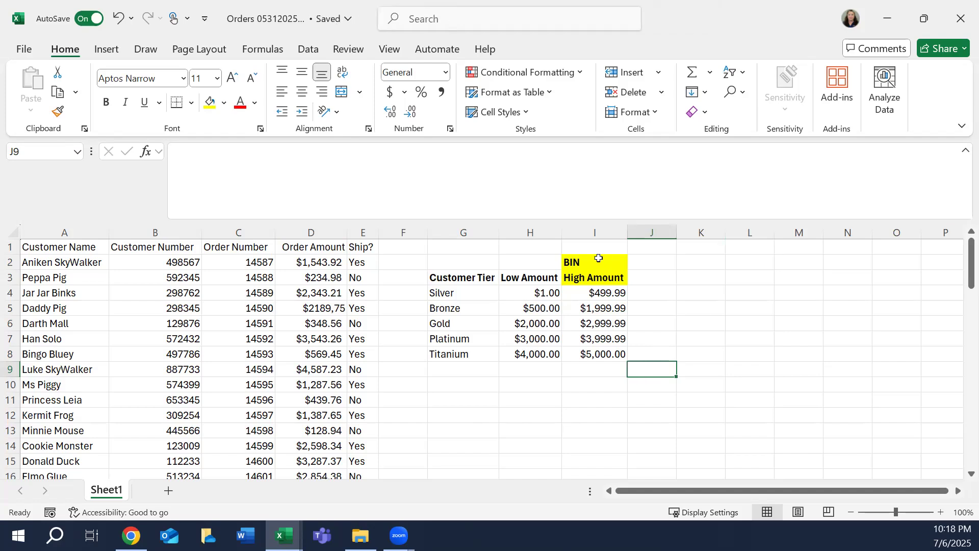
click(519, 292)
click(619, 355)
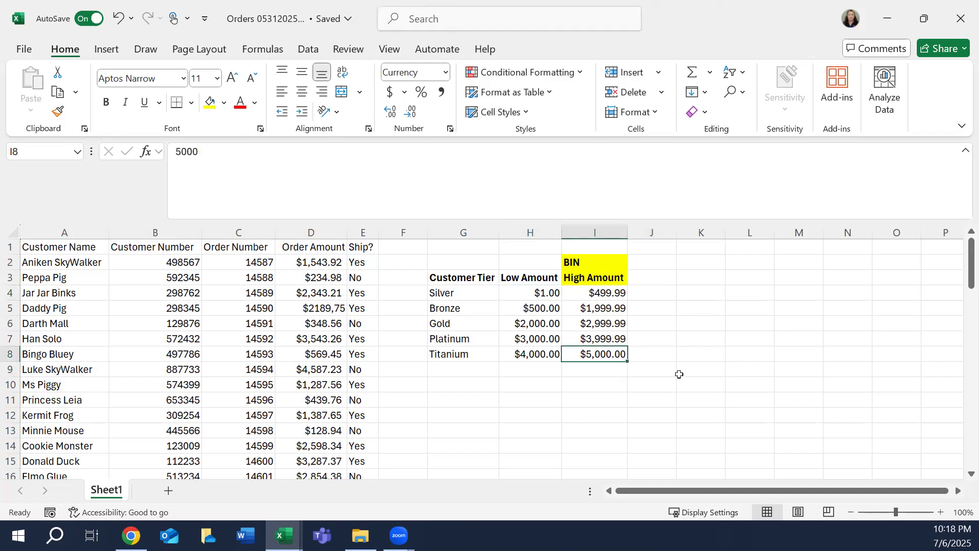
click(647, 375)
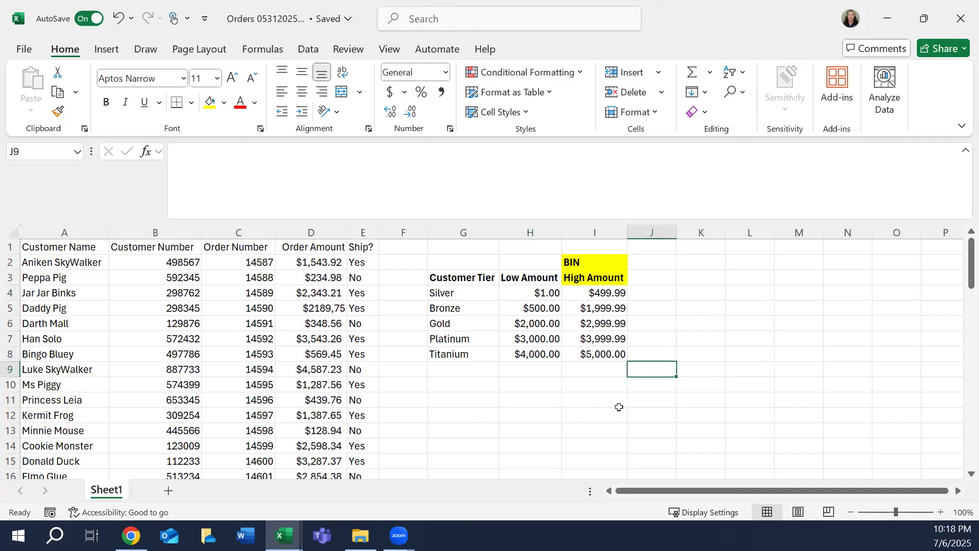
click(651, 291)
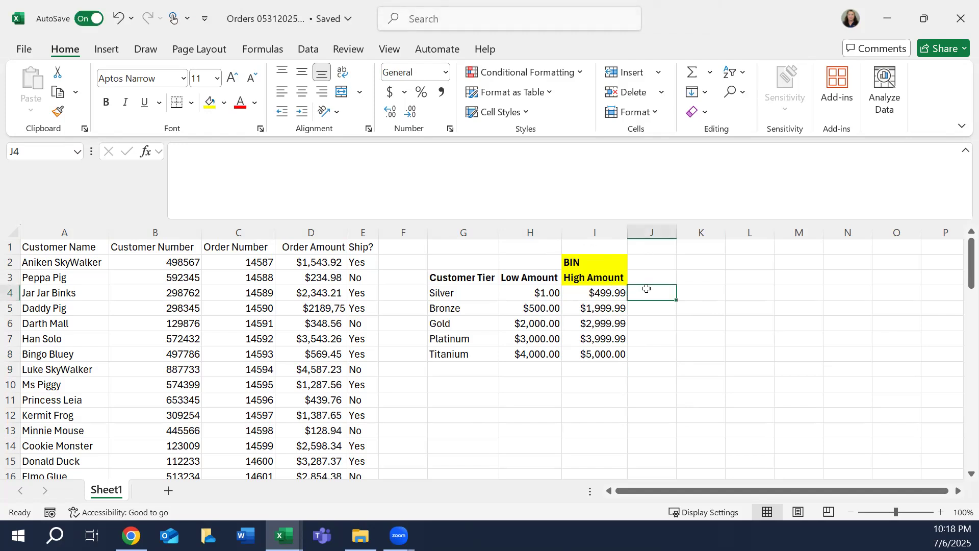
click(195, 160)
text(=)
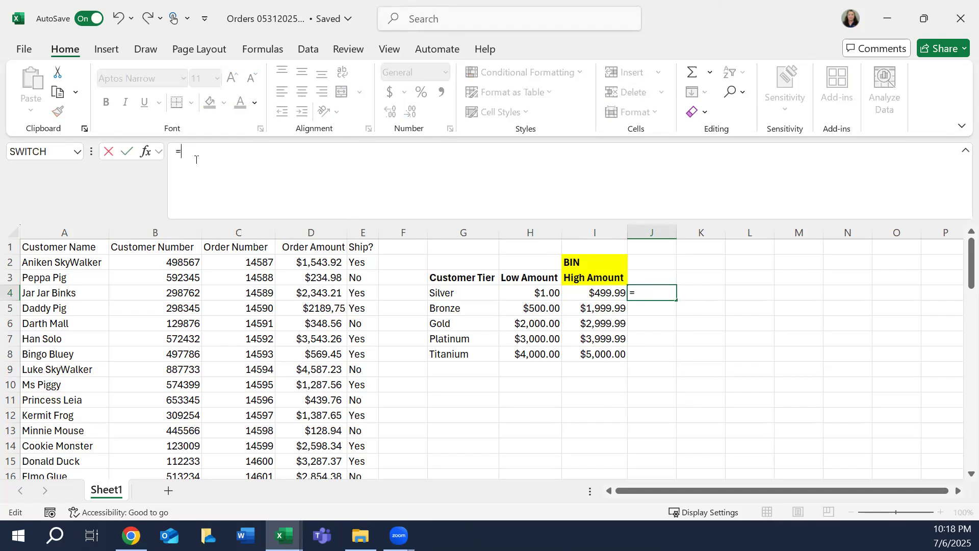
text(freq)
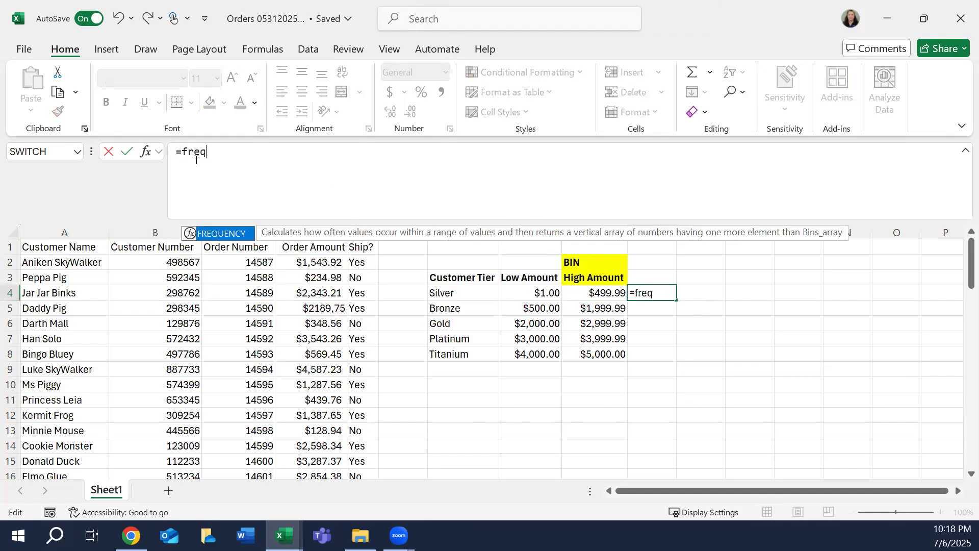
text(uency()
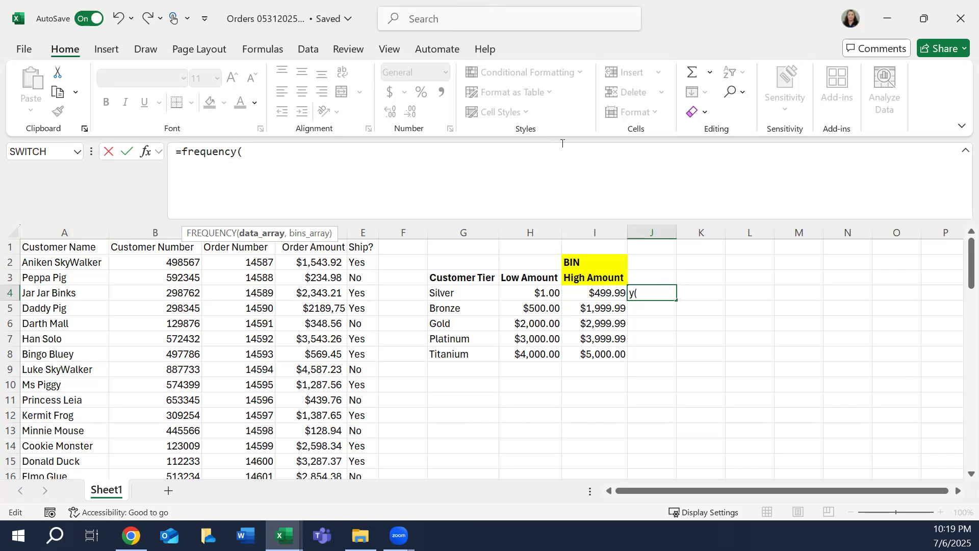
click(307, 248)
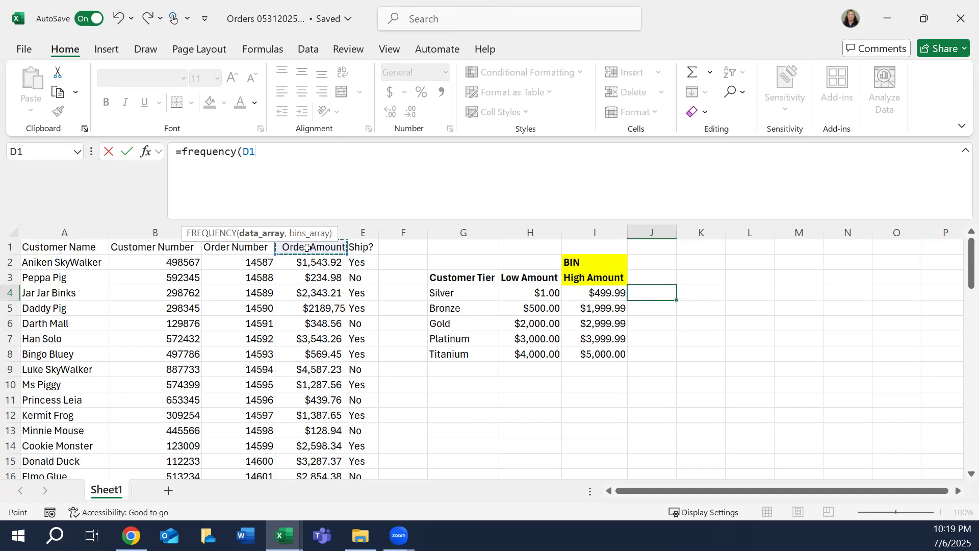
key(ctrl+shift+Down)
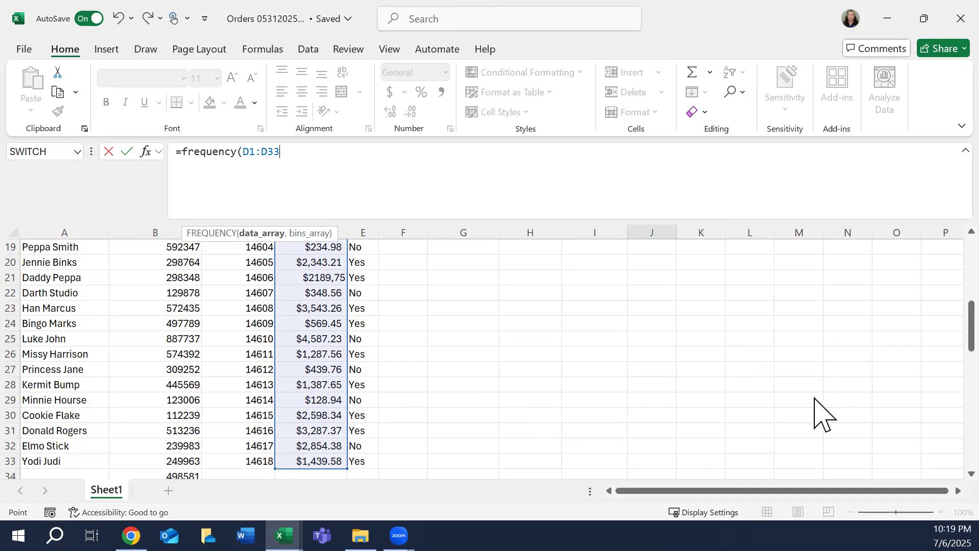
scroll(918, 336, down, 2)
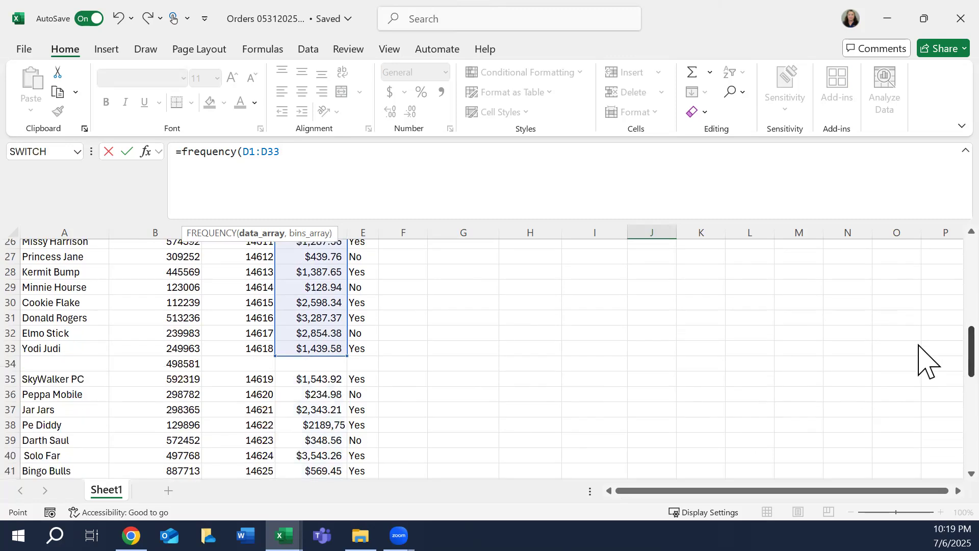
click(47, 362)
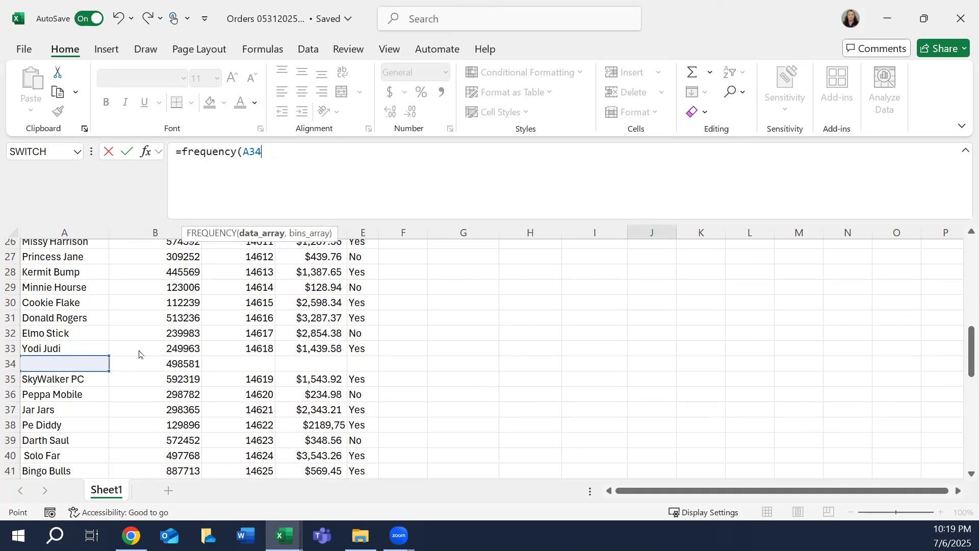
click(8, 363)
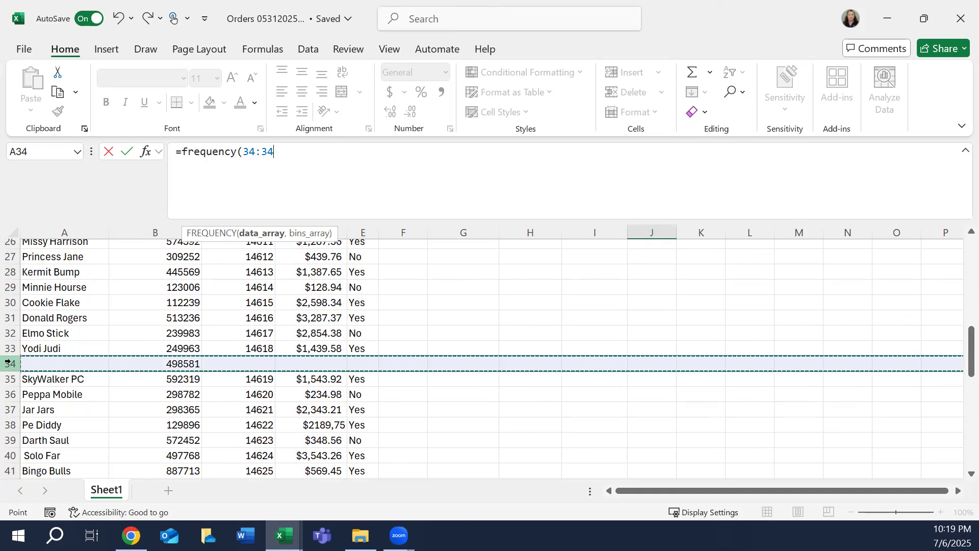
drag(287, 153, 88, 159)
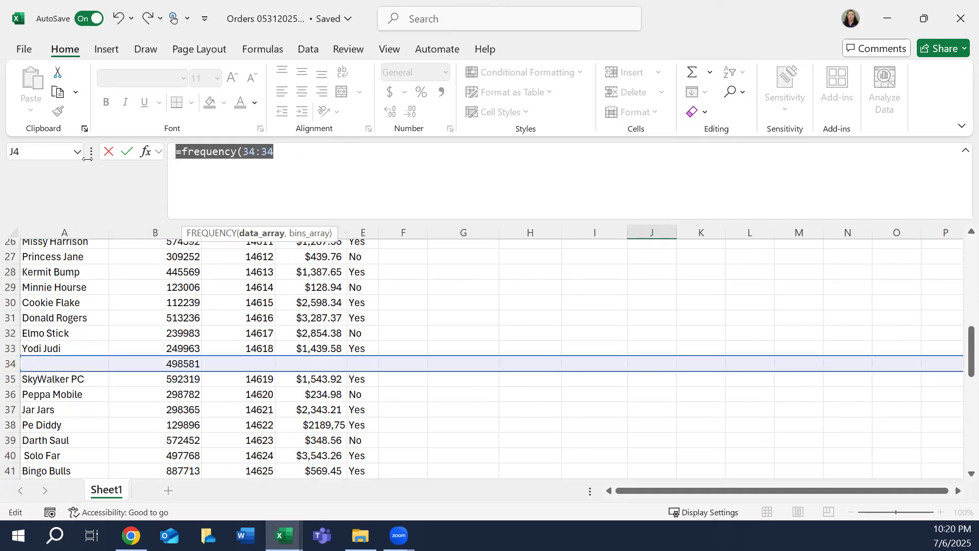
key(BackSpace)
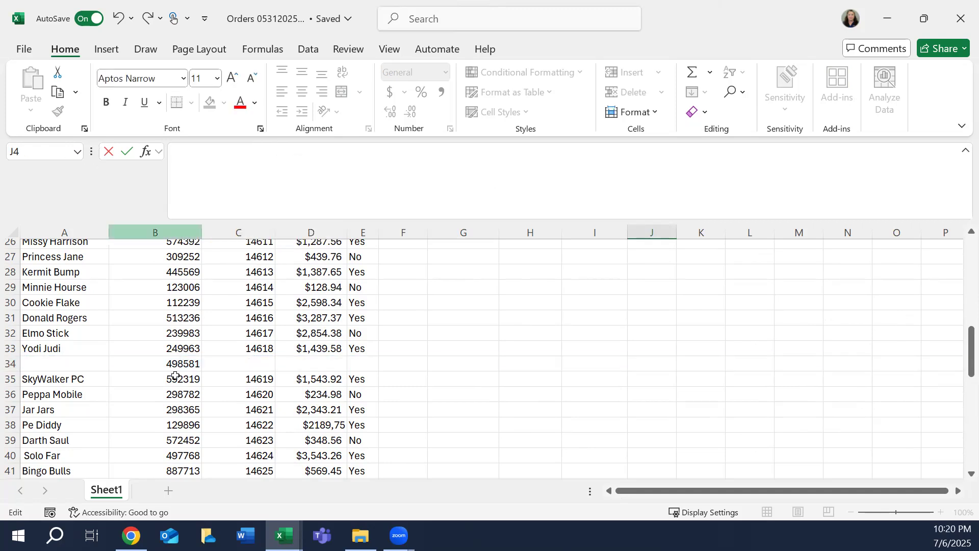
Delete row 34, the incomplete row in the order data that holds only a customer number.
click(9, 363)
right_click(8, 363)
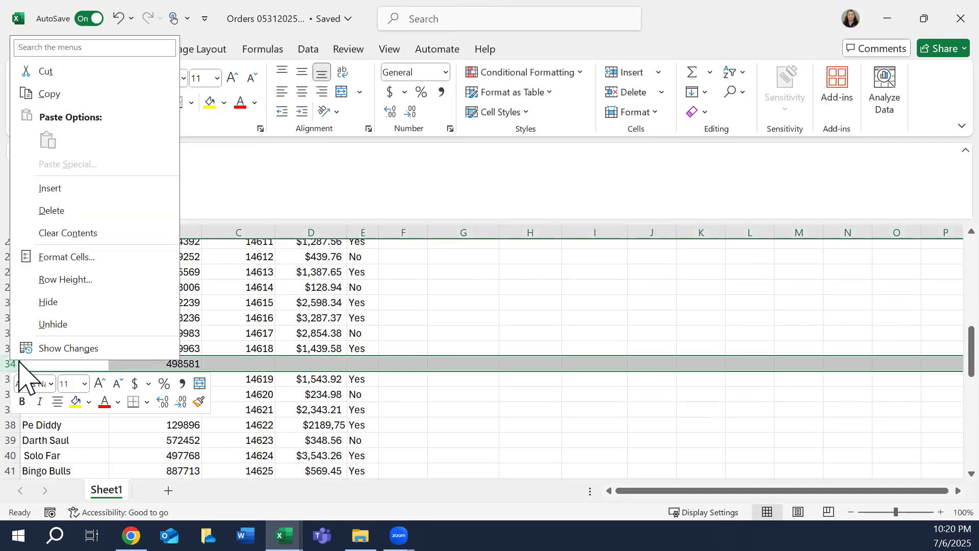
click(68, 210)
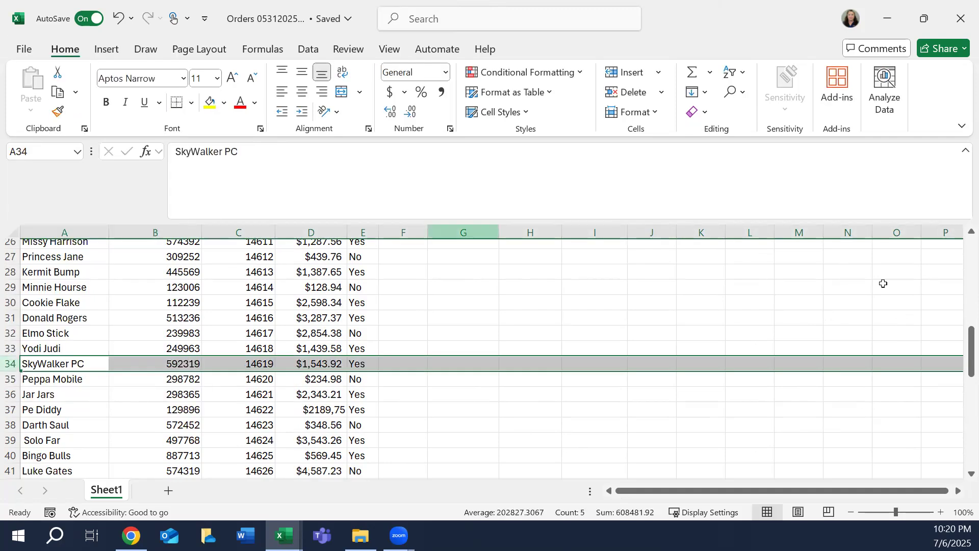
Start a FREQUENCY formula in J4 with the Order Amount range D1:D65 as its data array.
drag(971, 352, 924, 481)
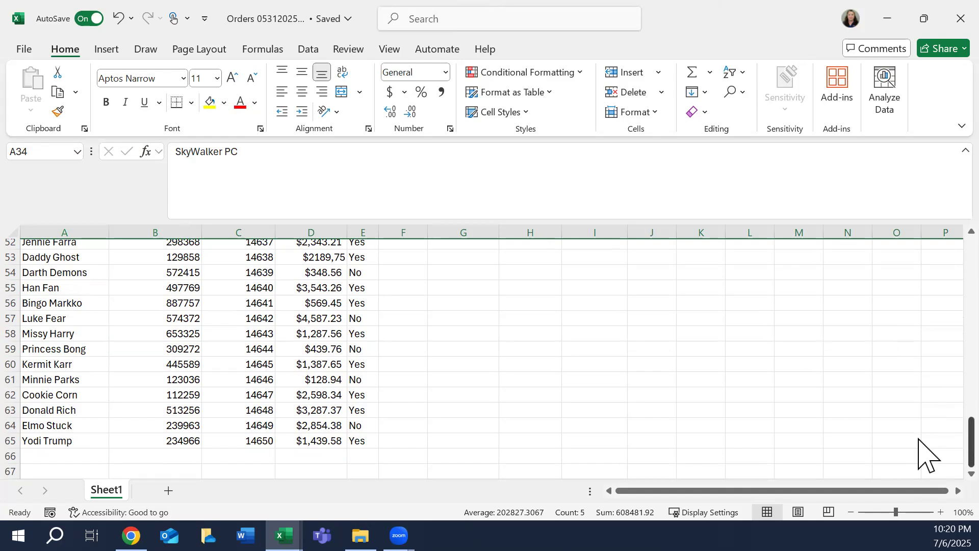
drag(919, 439, 919, 225)
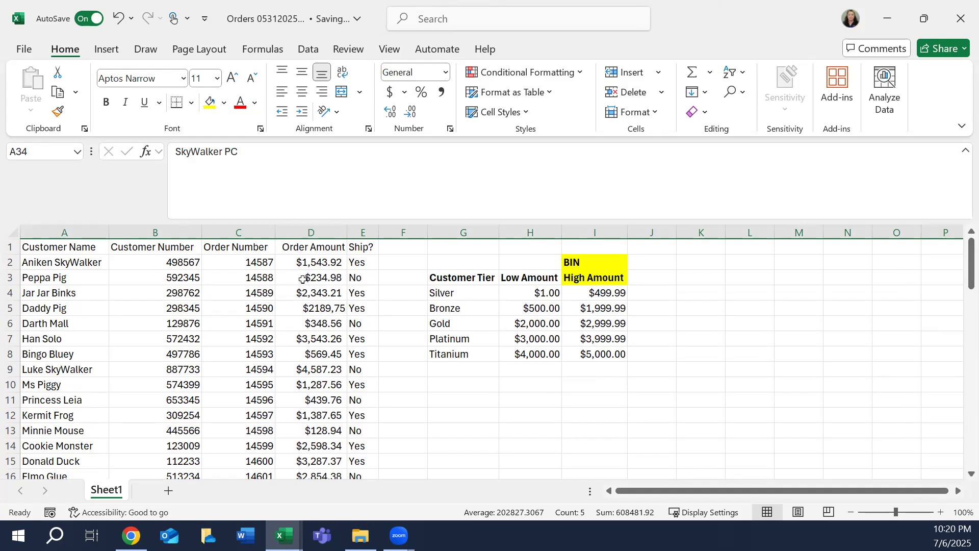
click(657, 293)
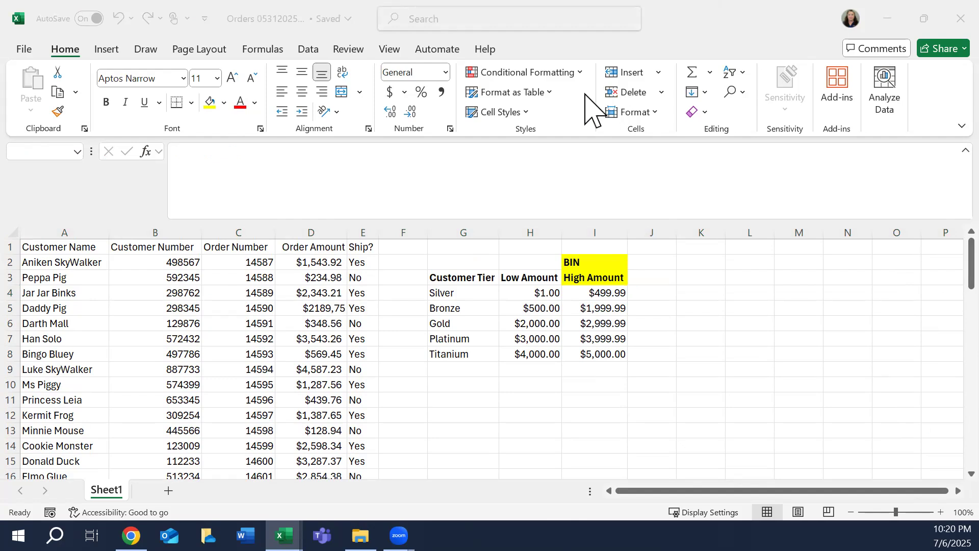
click(656, 294)
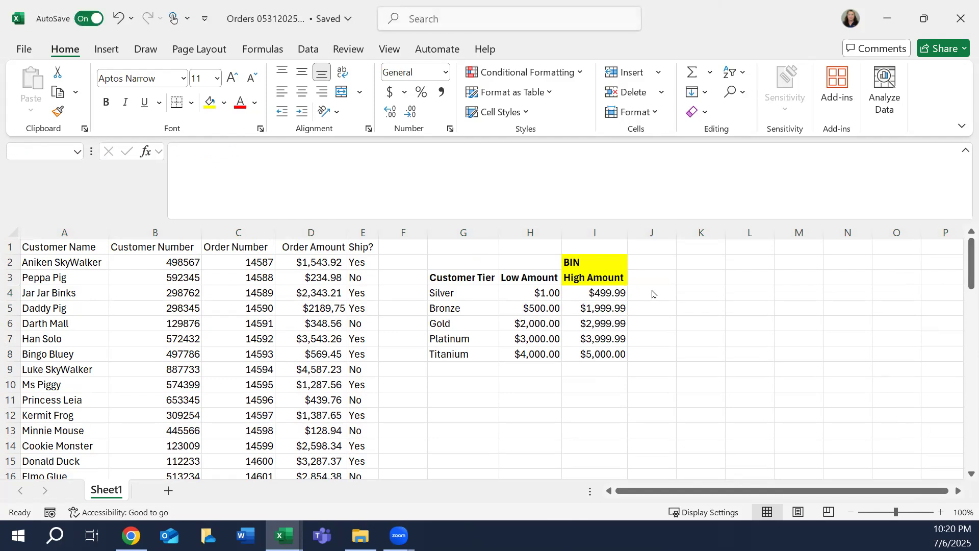
click(176, 153)
text(=frequency()
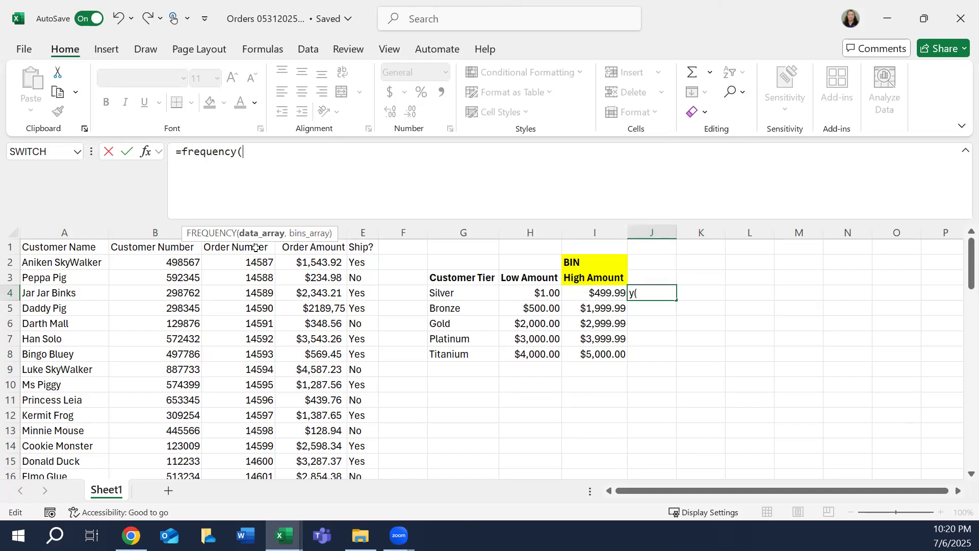
click(304, 246)
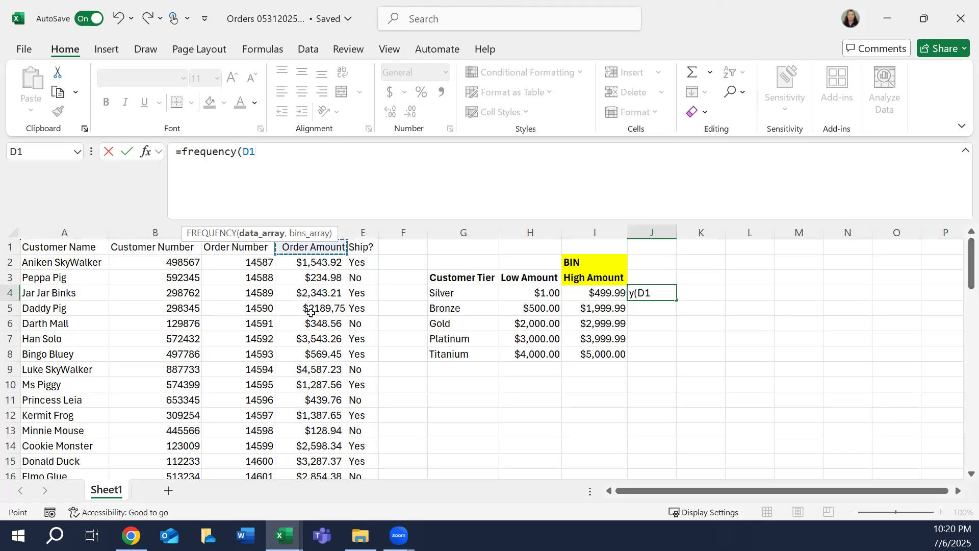
key(ctrl+shift+Down)
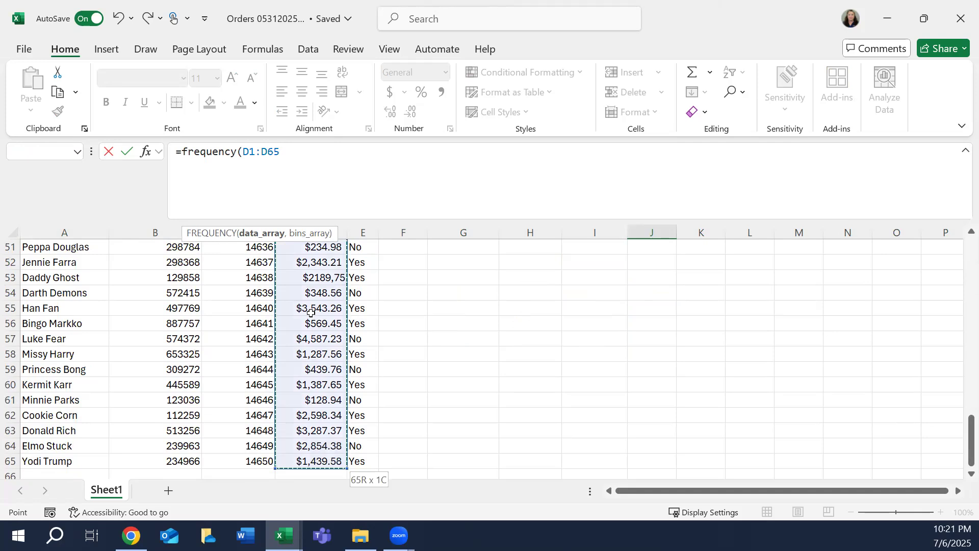
text(,)
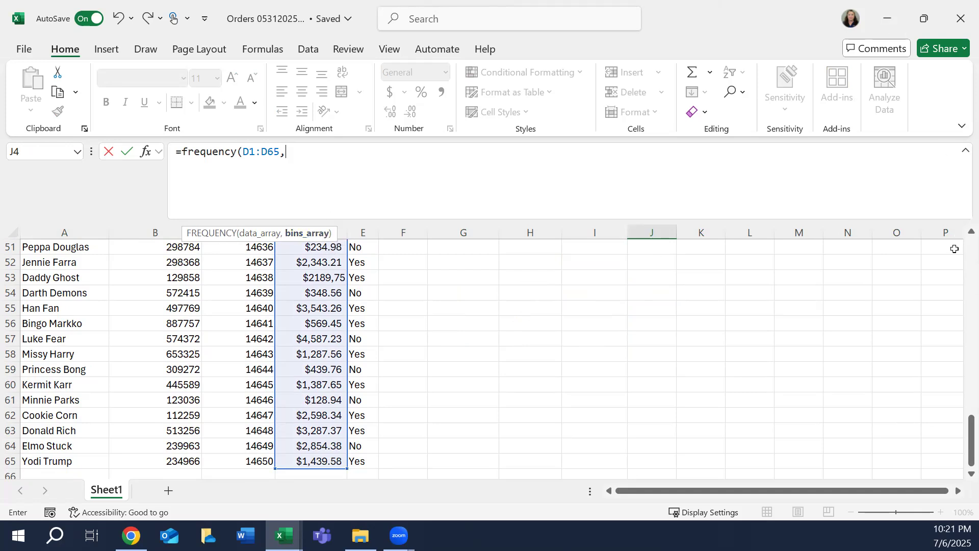
scroll(919, 255, up, 17)
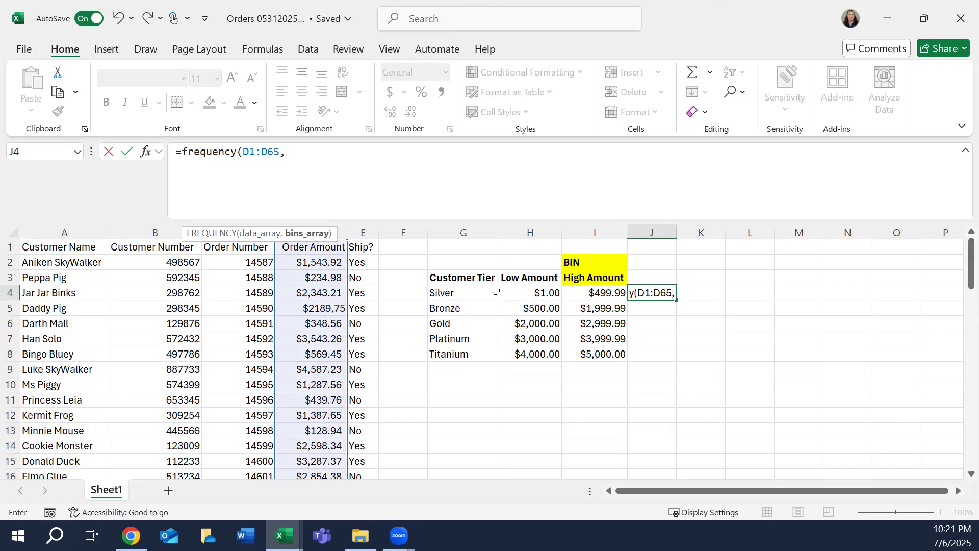
click(539, 291)
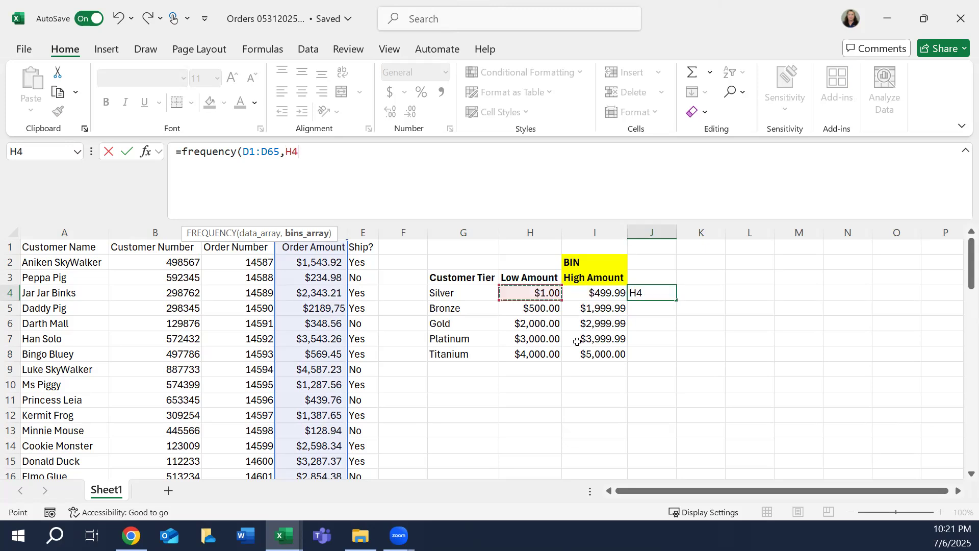
drag(539, 292, 589, 351)
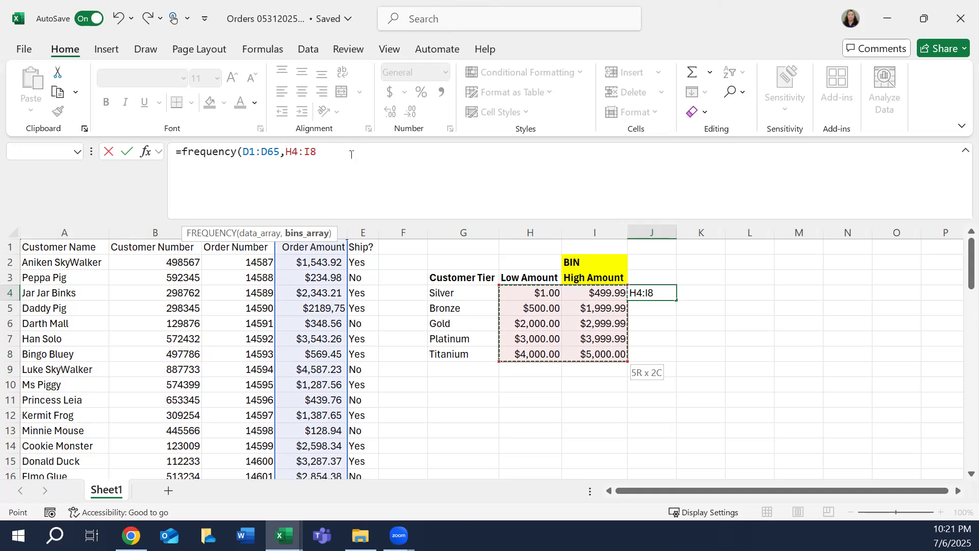
key(BackSpace)
key(BackSpace)
key(BackSpace)
key(BackSpace)
key(BackSpace)
key(BackSpace)
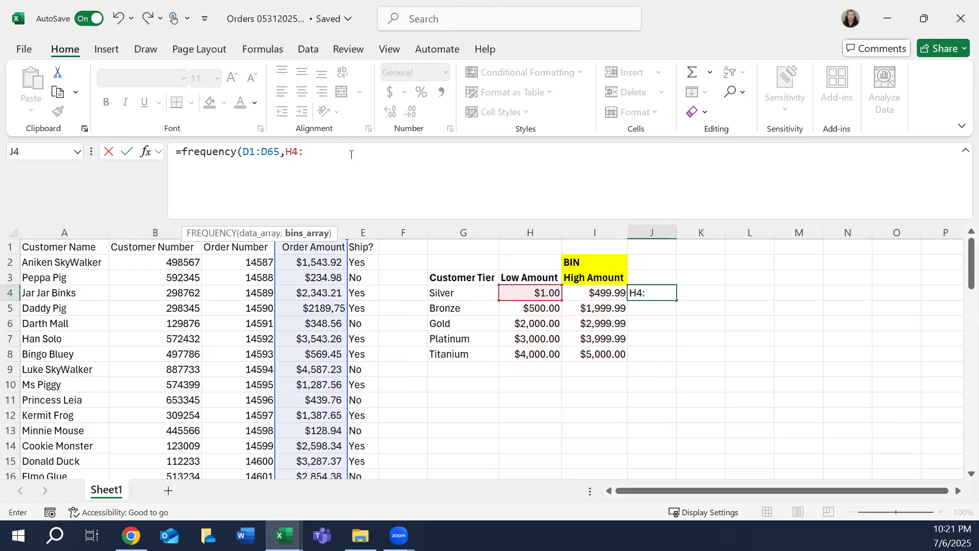
text(,)
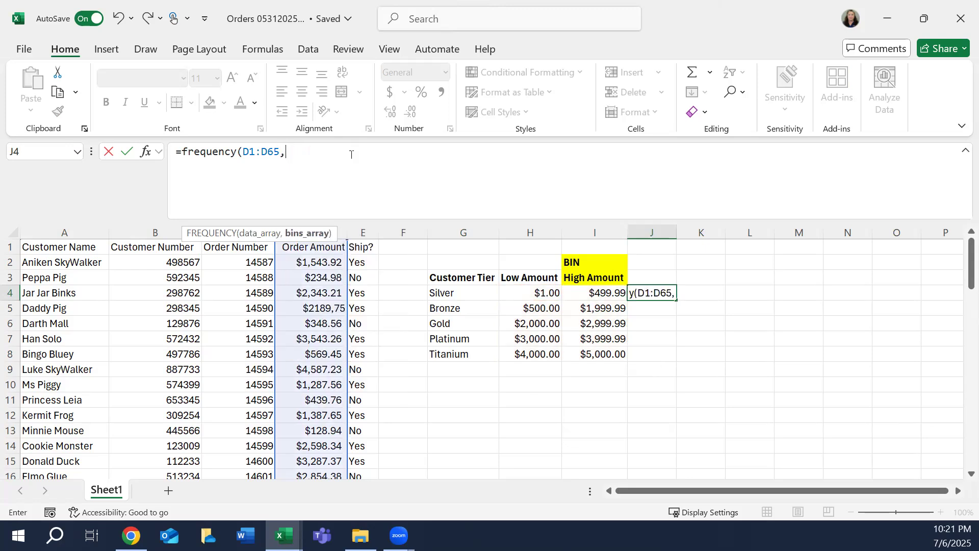
Complete the FREQUENCY formula in J4 with the High Amount range I4:I8 as the bins array and enter it.
click(603, 293)
drag(602, 292, 589, 353)
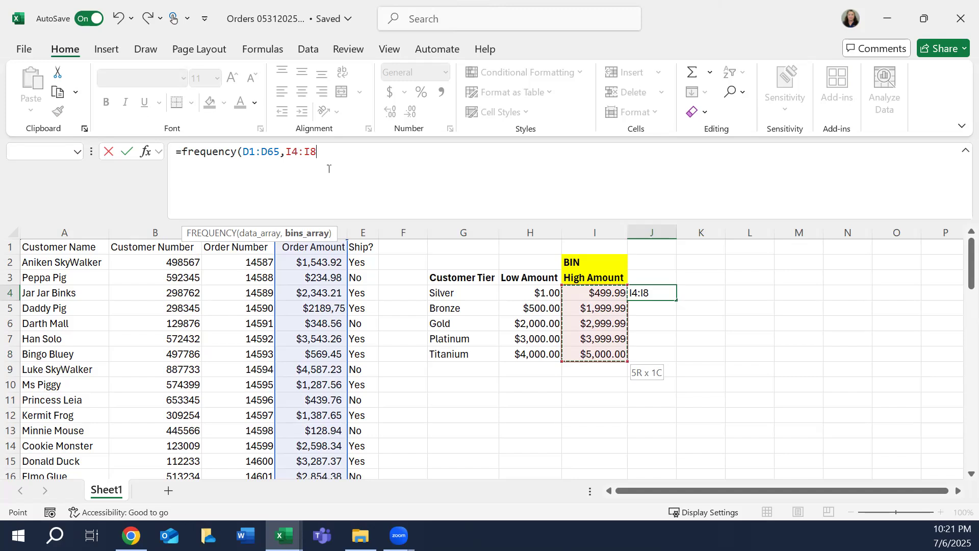
click(331, 152)
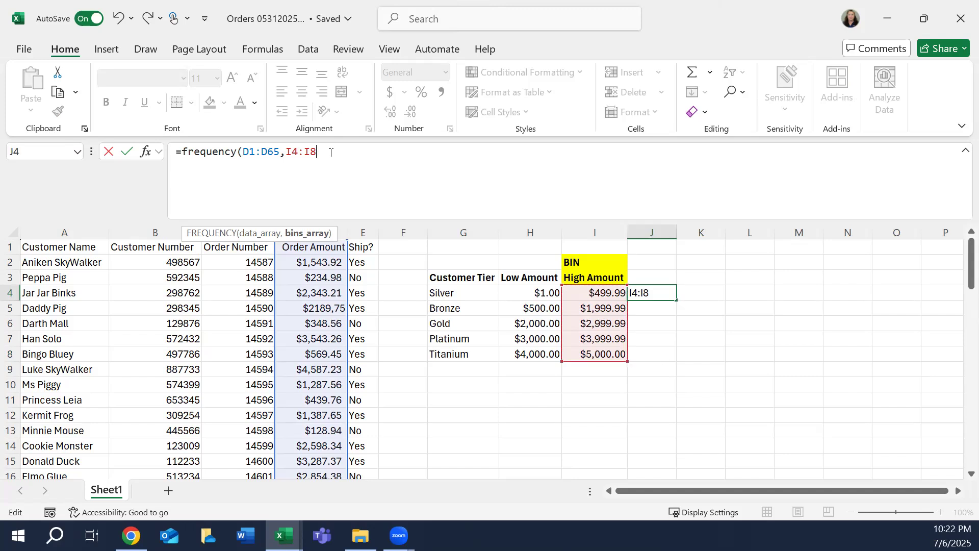
text())
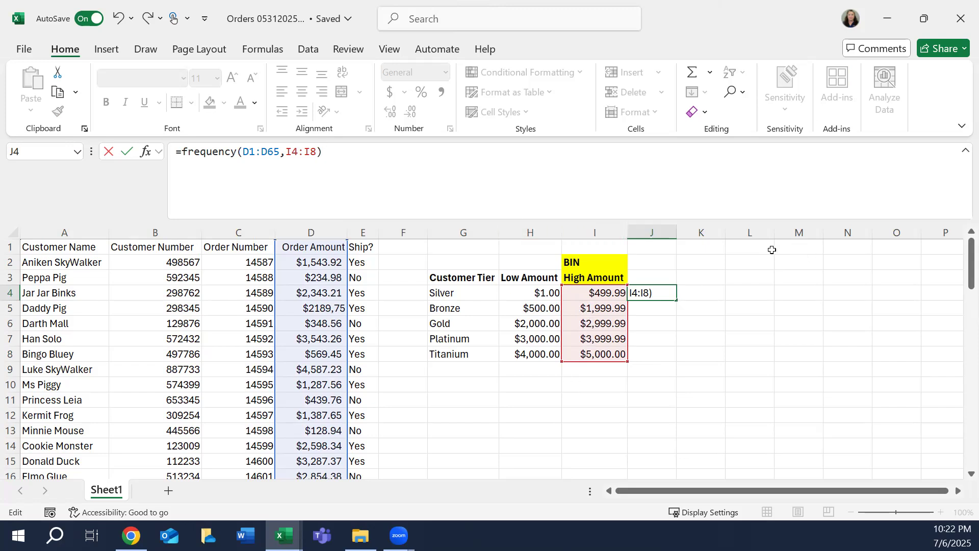
key(Tab)
Examine the spilled frequency counts in J4:J9 against each customer tier's low and high amounts.
click(638, 295)
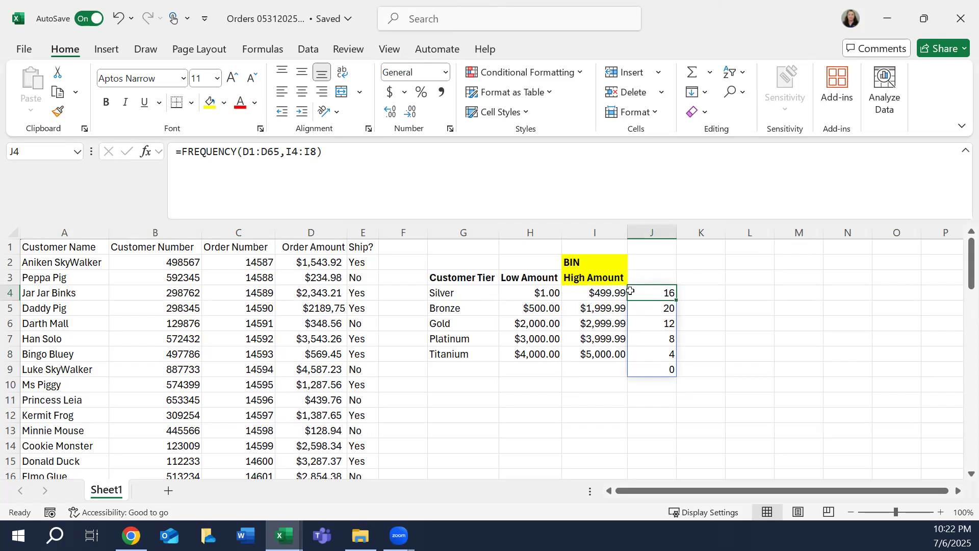
click(644, 307)
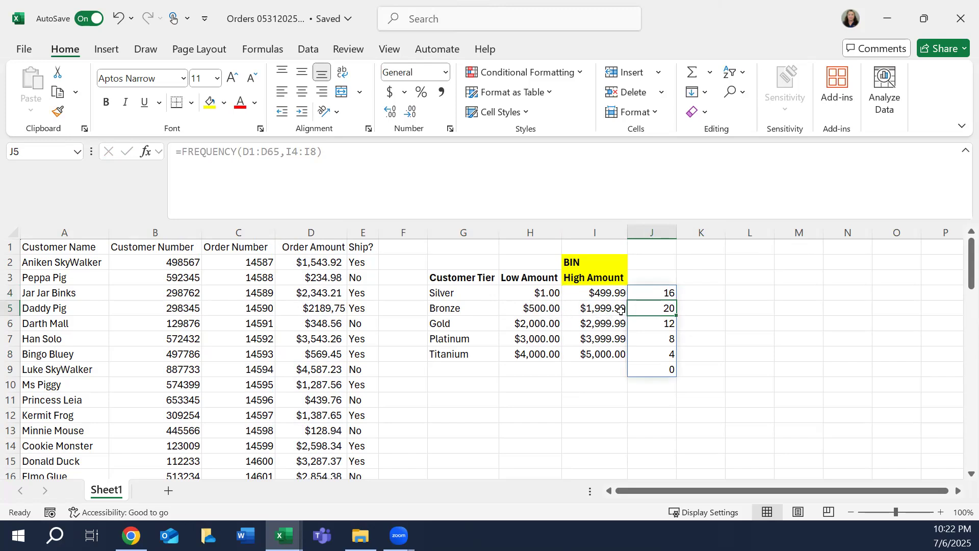
click(444, 322)
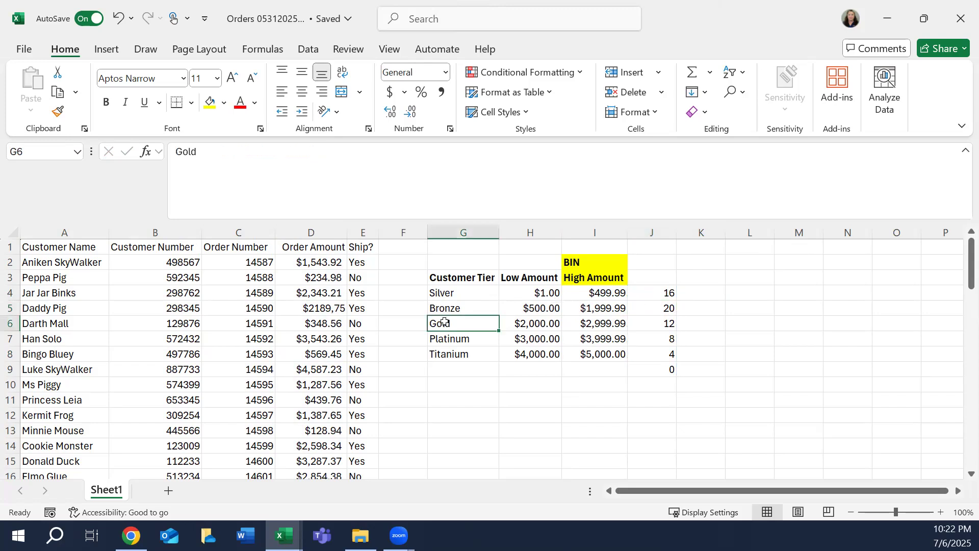
click(523, 323)
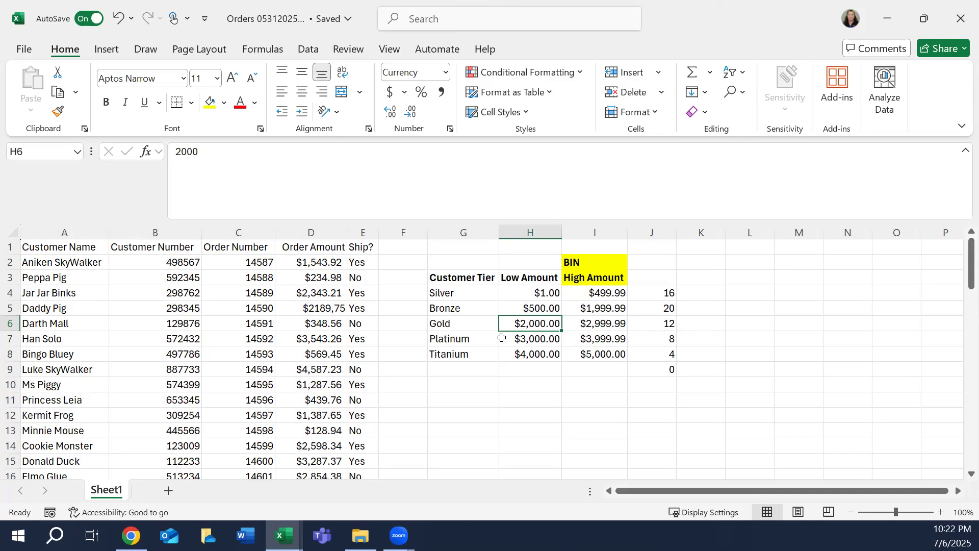
click(462, 339)
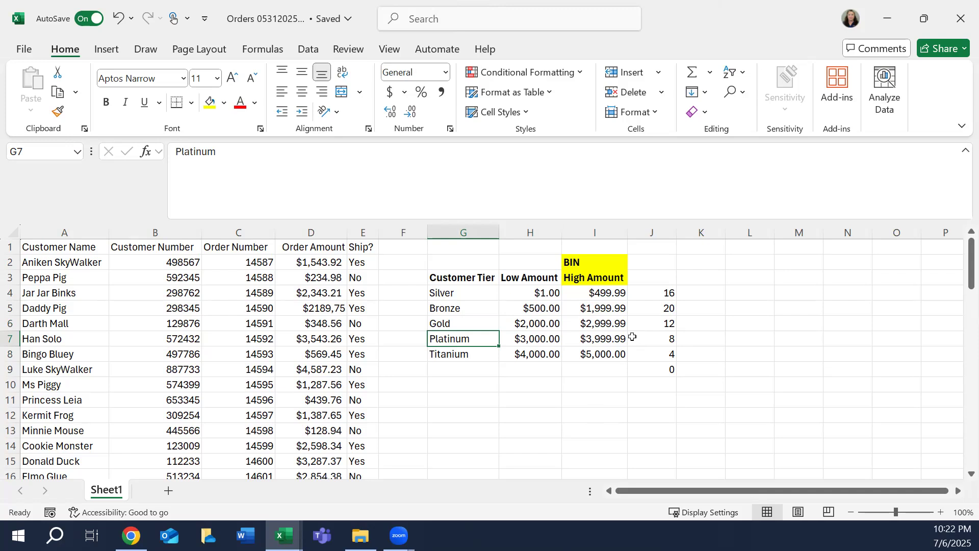
click(454, 356)
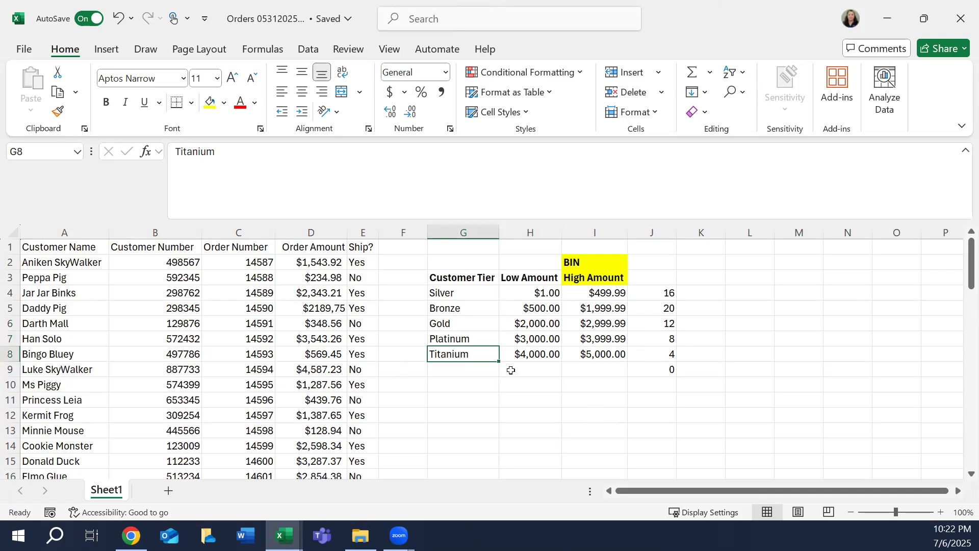
click(539, 356)
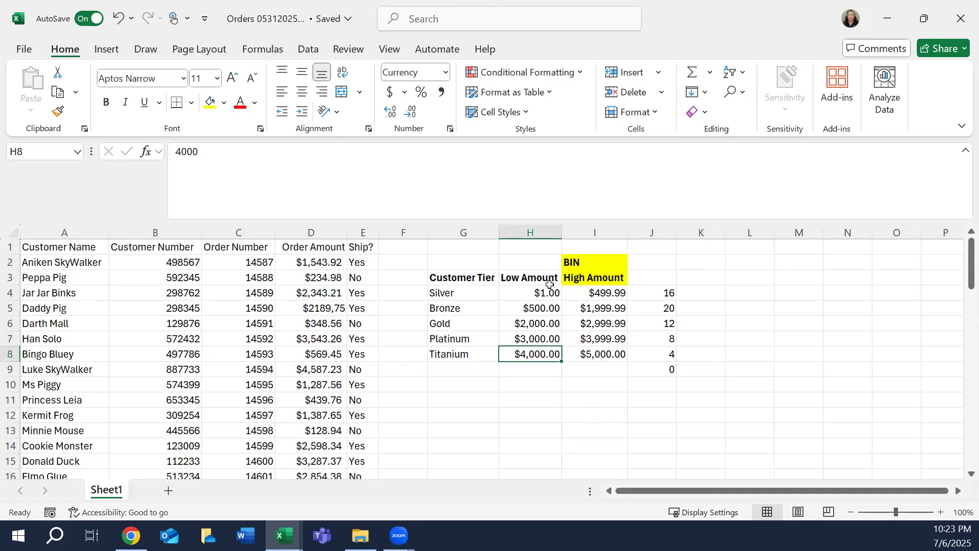
click(668, 368)
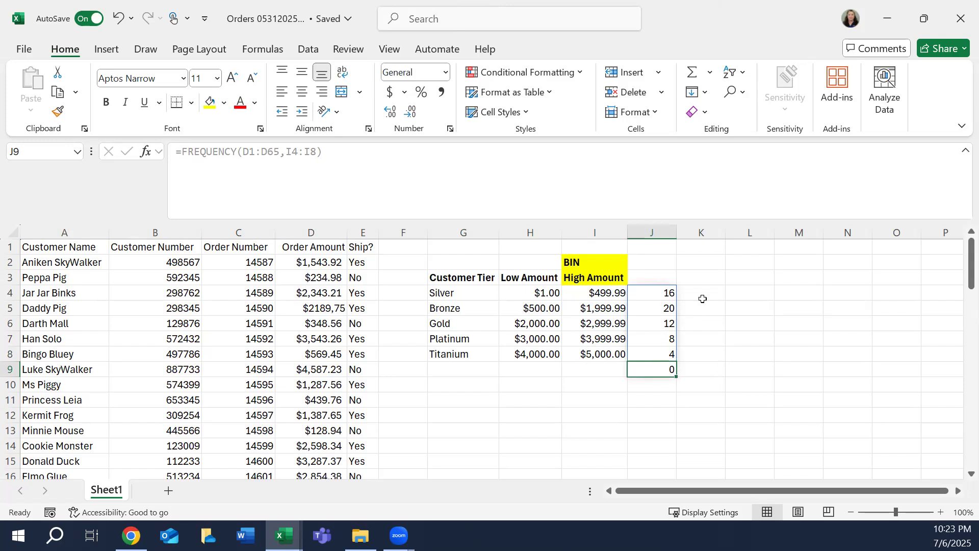
click(655, 294)
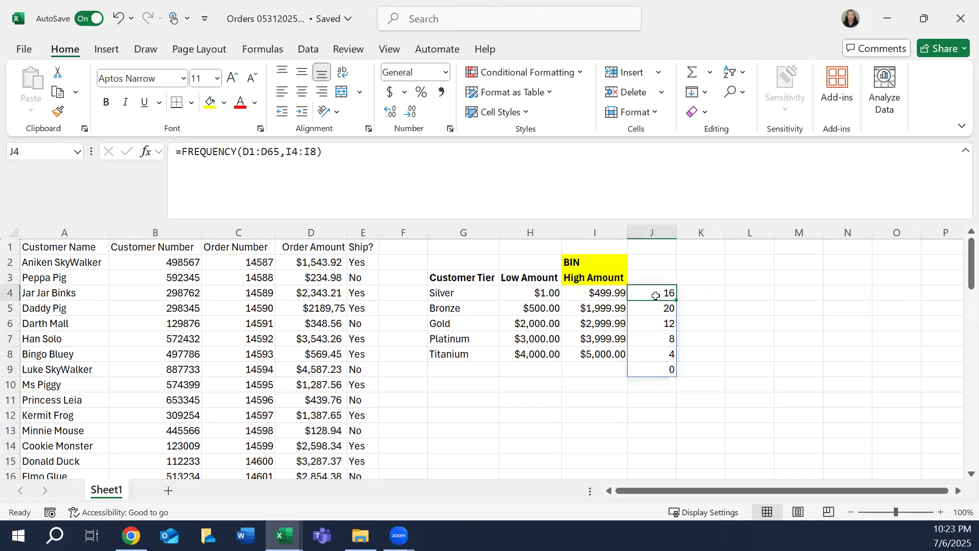
click(651, 357)
click(653, 293)
Set the Silver tier's low amount in H4 to 0 and select the FREQUENCY formula cell J4.
click(541, 291)
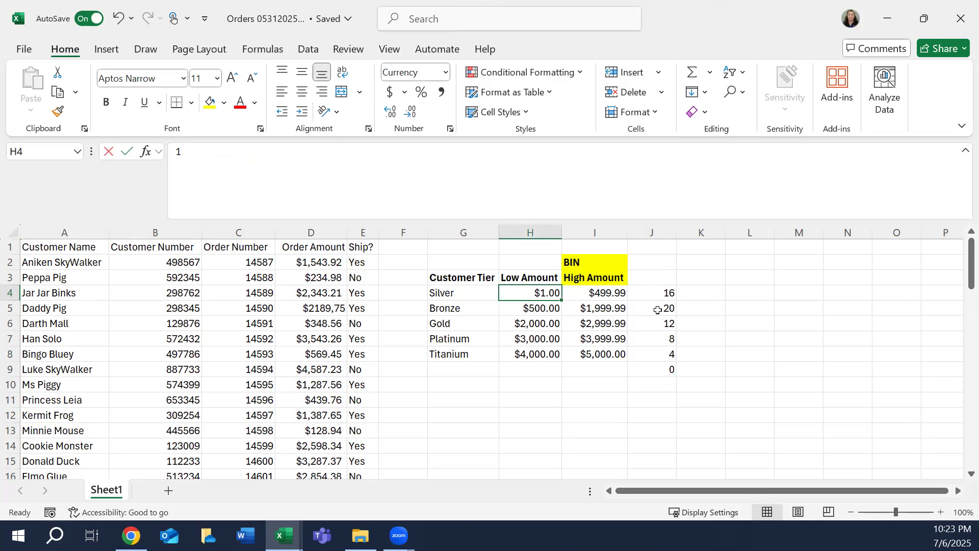
text(0)
key(Tab)
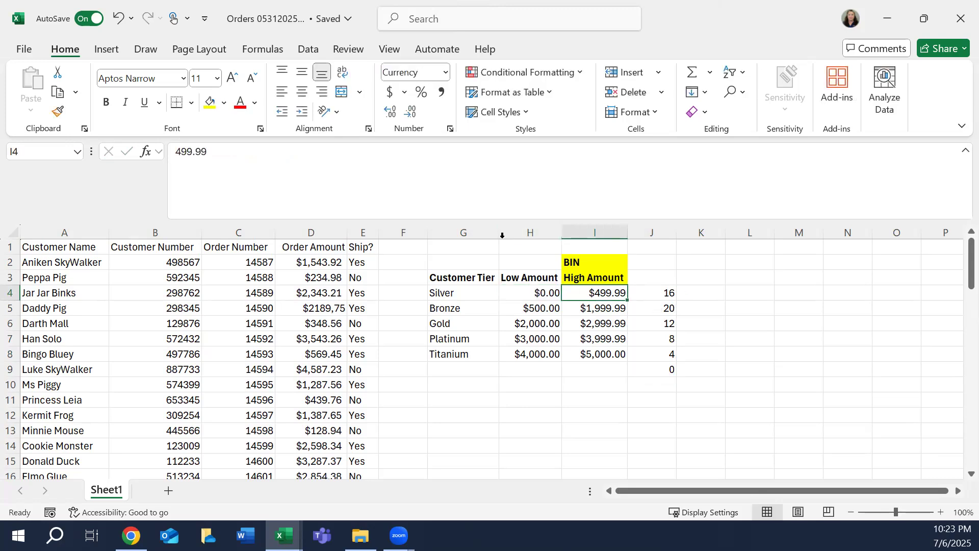
click(653, 292)
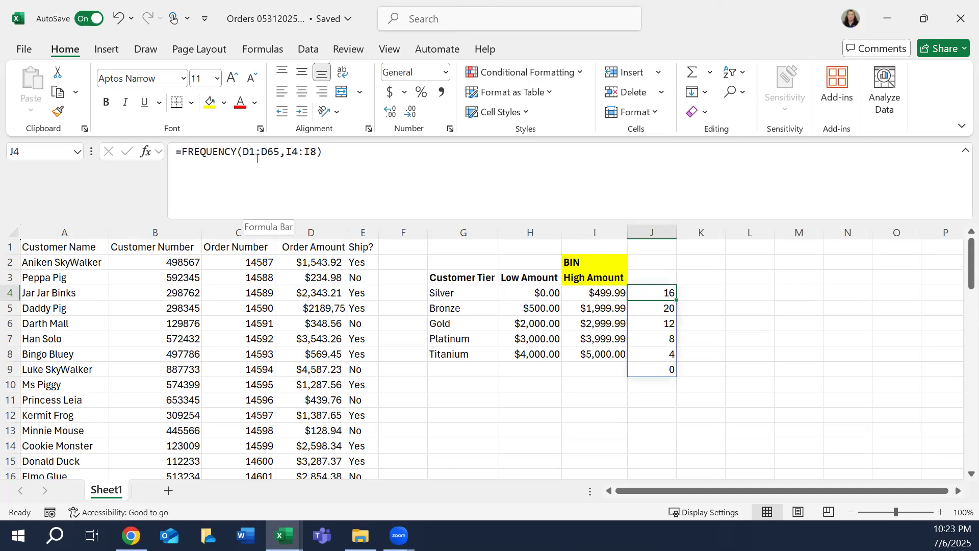